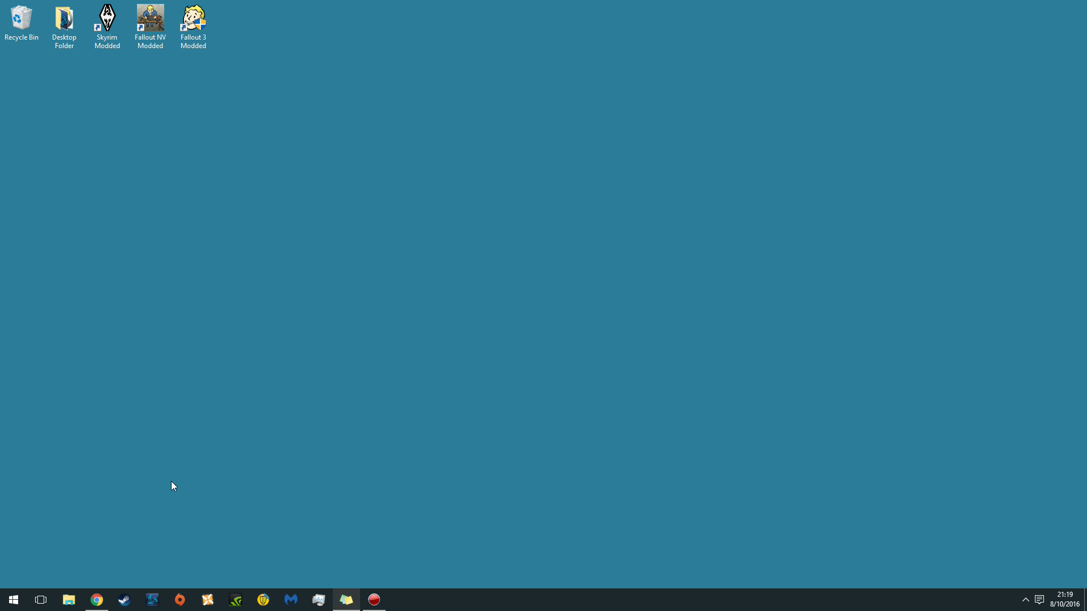
Step: Show the 4GB Fallout New Vegas mod's Nexus Mods files list, including 4GBFNV-1-9
click(96, 599)
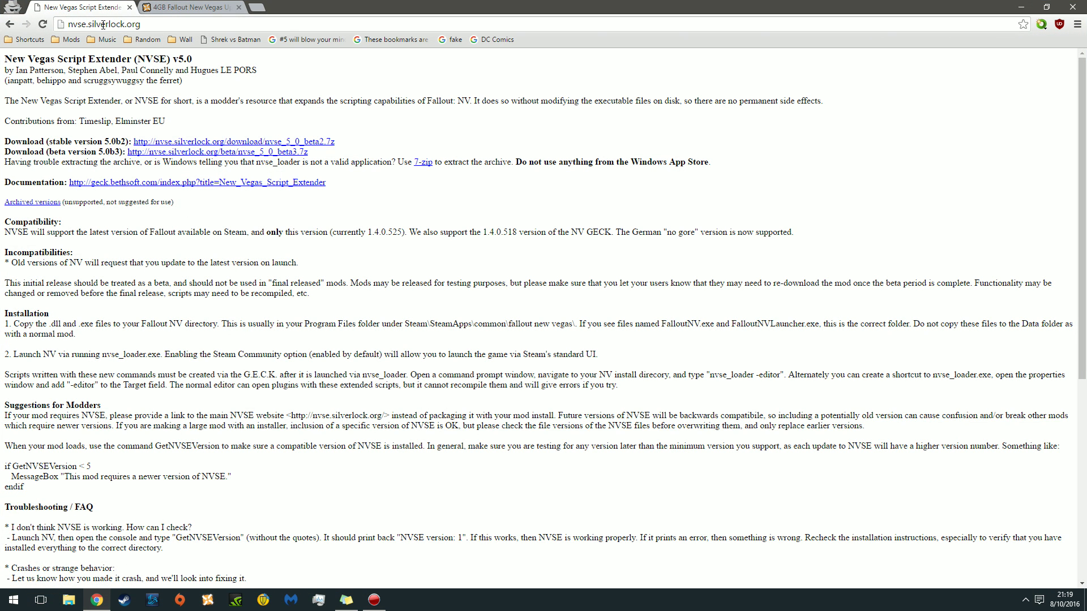
click(186, 8)
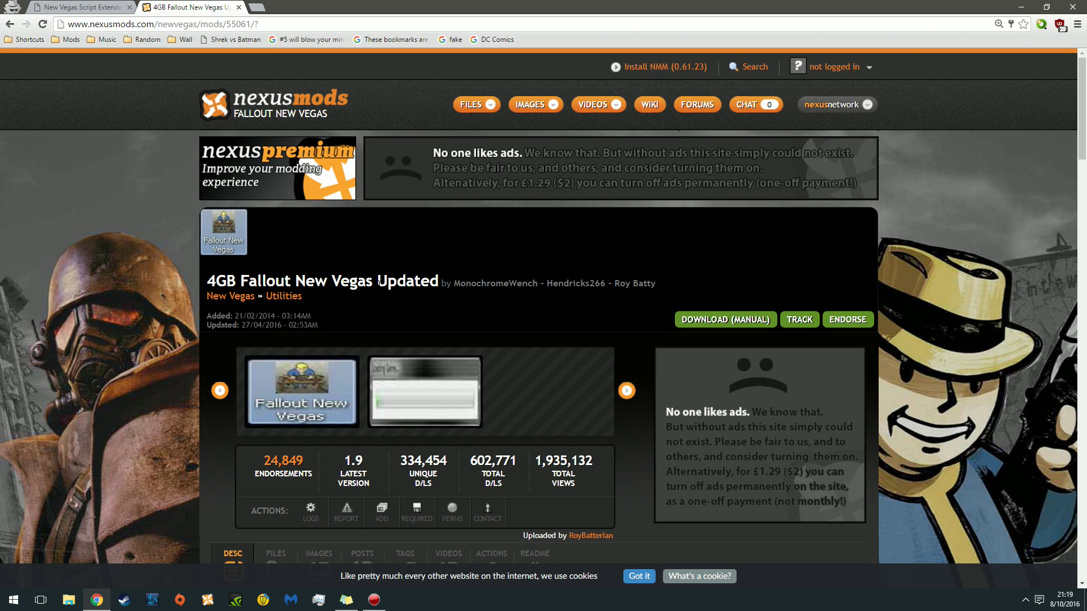
scroll(402, 301, down, 5)
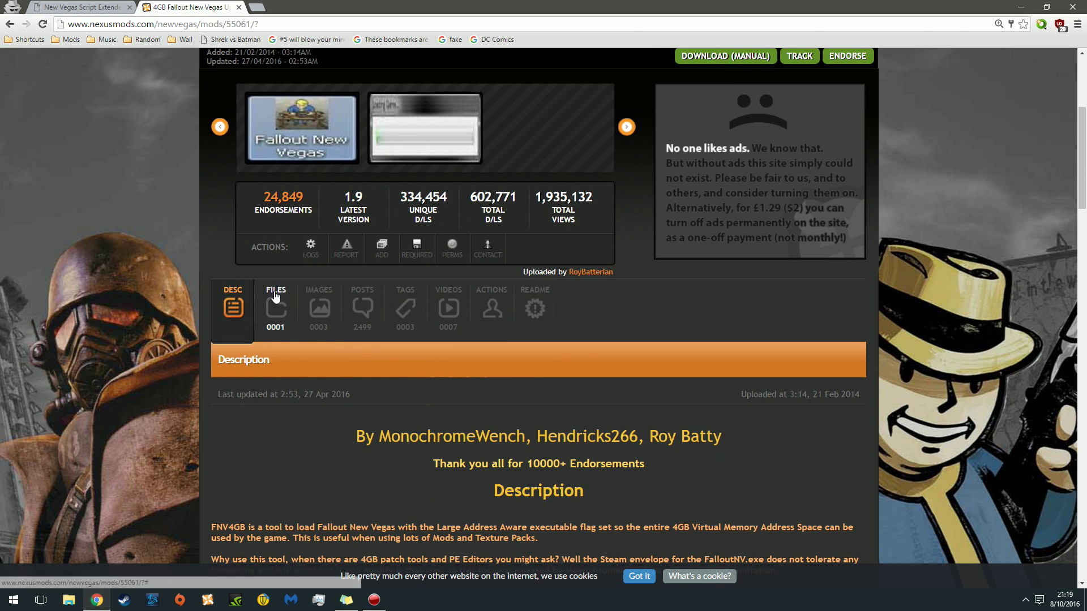
click(276, 308)
scroll(161, 245, down, 2)
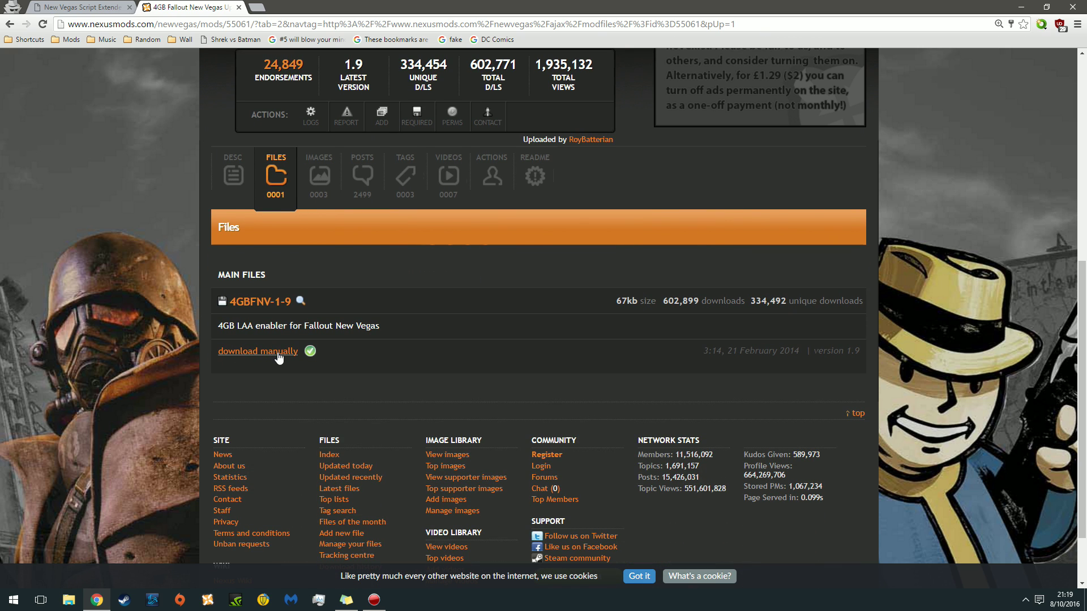
Step: Back on the NVSE page, highlight the beta version download line
click(78, 6)
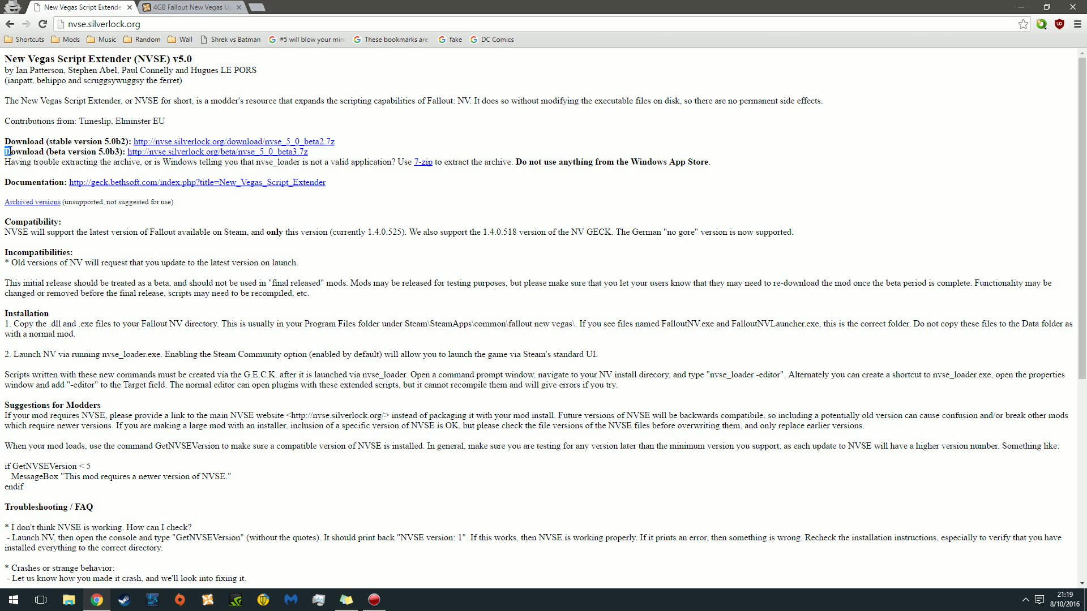
drag(87, 153, 125, 152)
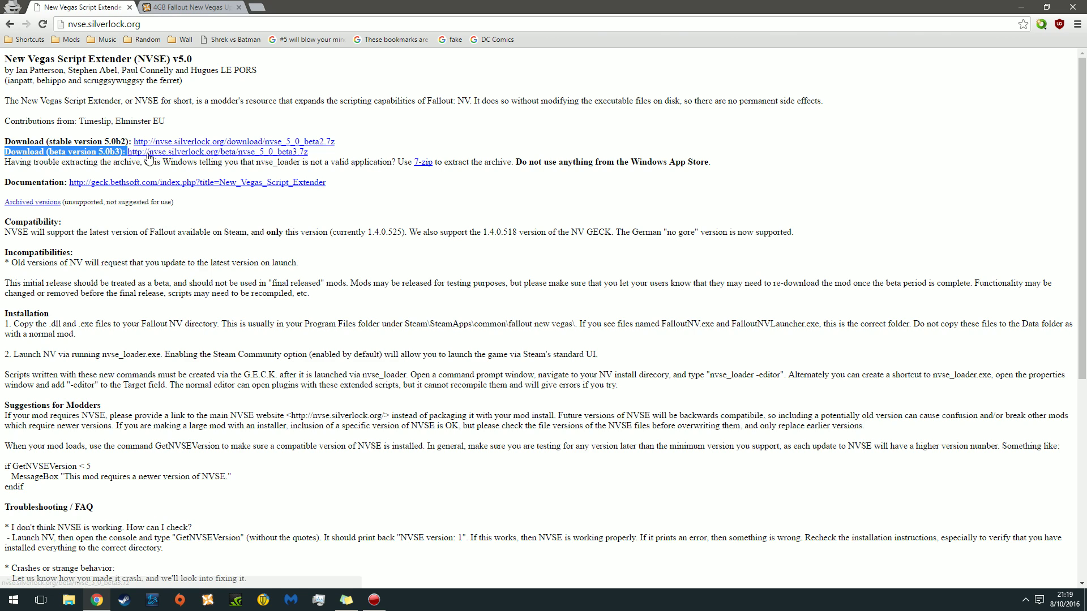
click(180, 154)
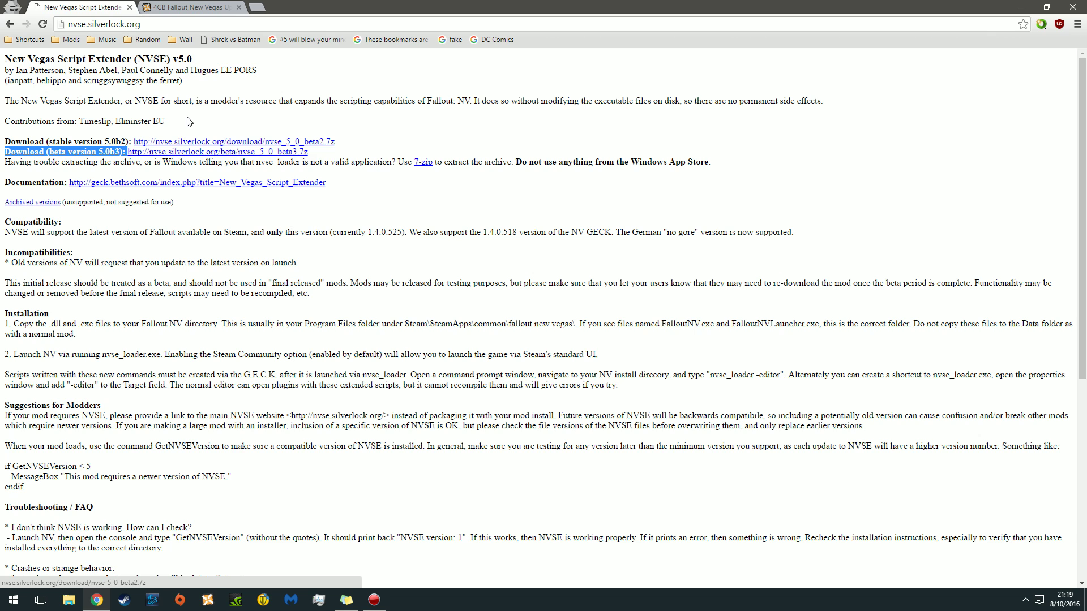
Step: Minimize the browser and open the Downloads folder in File Explorer
click(1045, 7)
click(1021, 6)
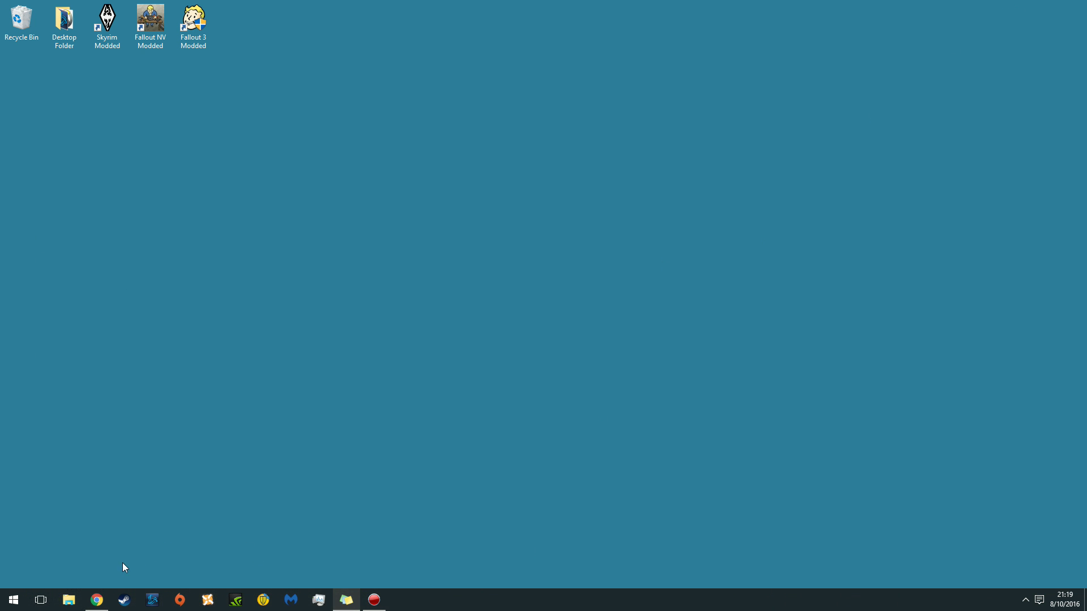
click(68, 600)
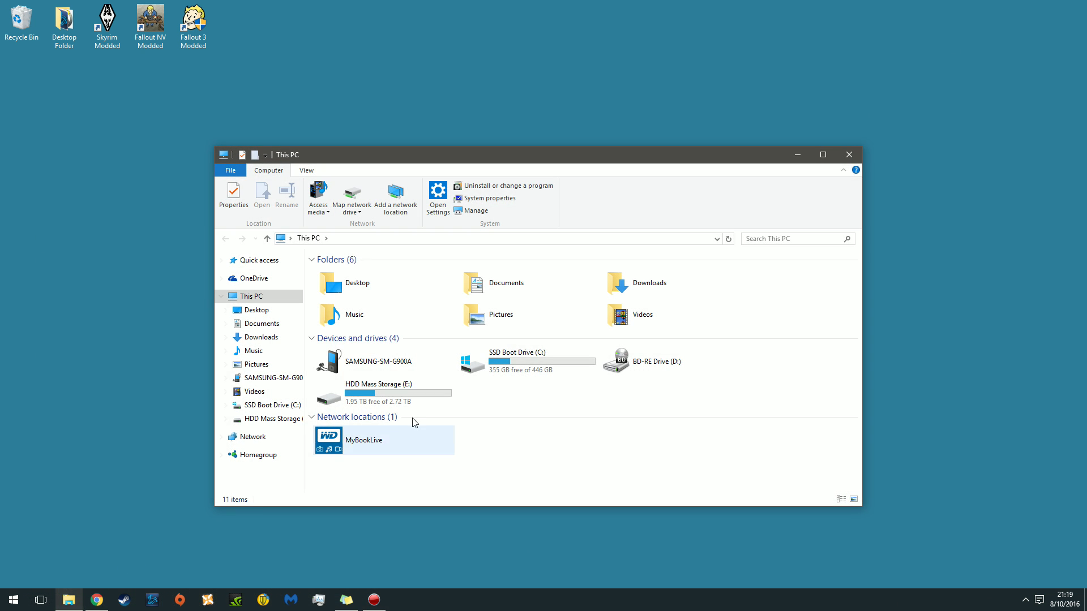
double_click(695, 289)
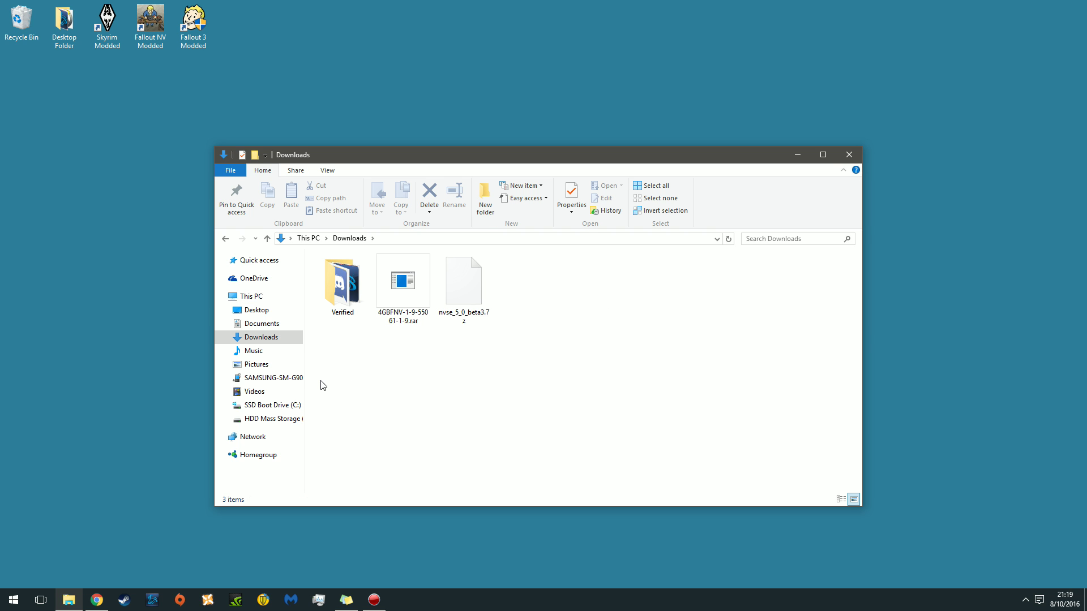
Step: Virus-scan the 4GBFNV-1-9 rar and nvse_5_0_beta3.7z archives, confirming 0 risks
drag(556, 253, 405, 293)
right_click(405, 291)
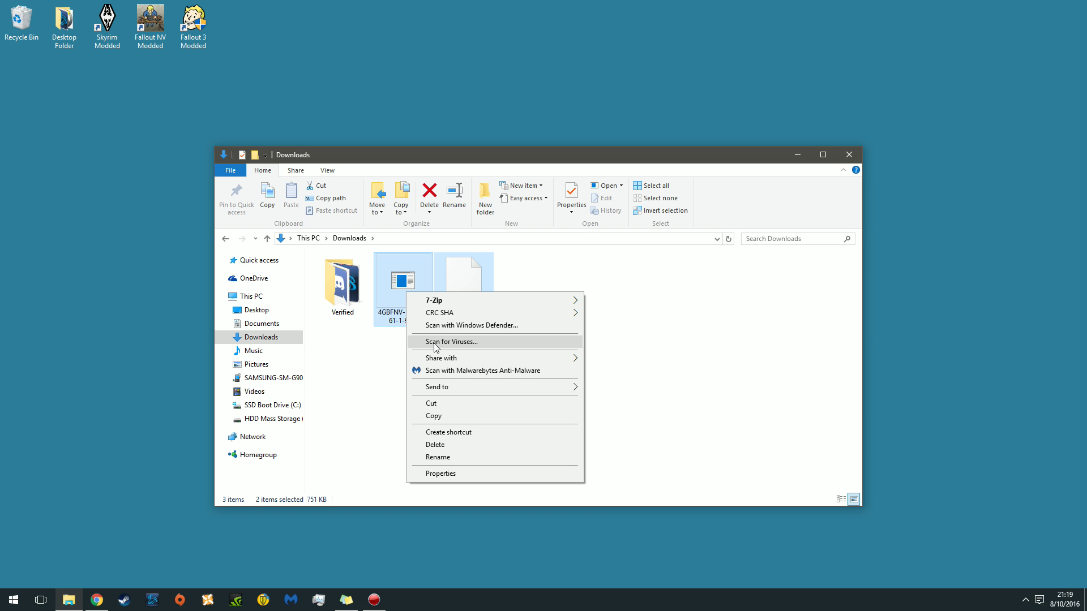
click(436, 343)
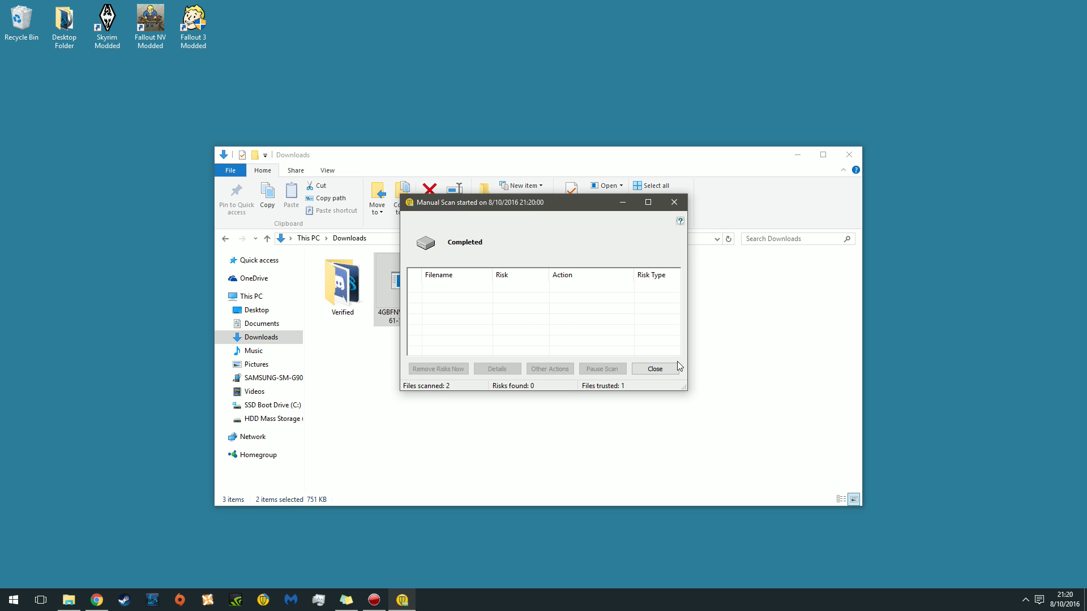
click(655, 368)
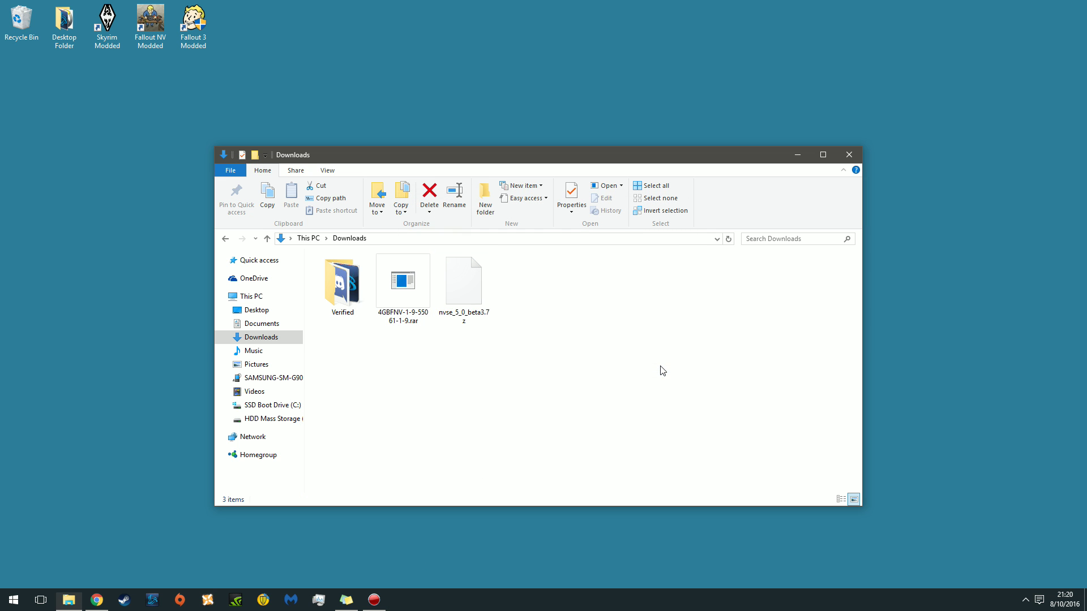
Step: Extract the NVSE archive with 7-Zip and move the nvse_5_0_beta3 folder to the desktop
right_click(472, 278)
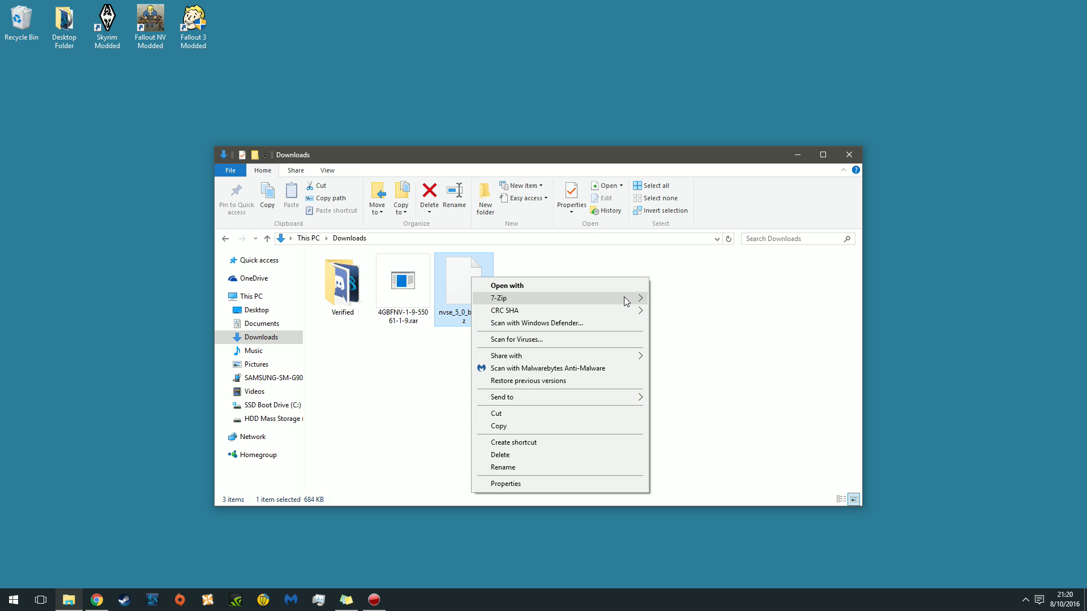
mouse_move(636, 300)
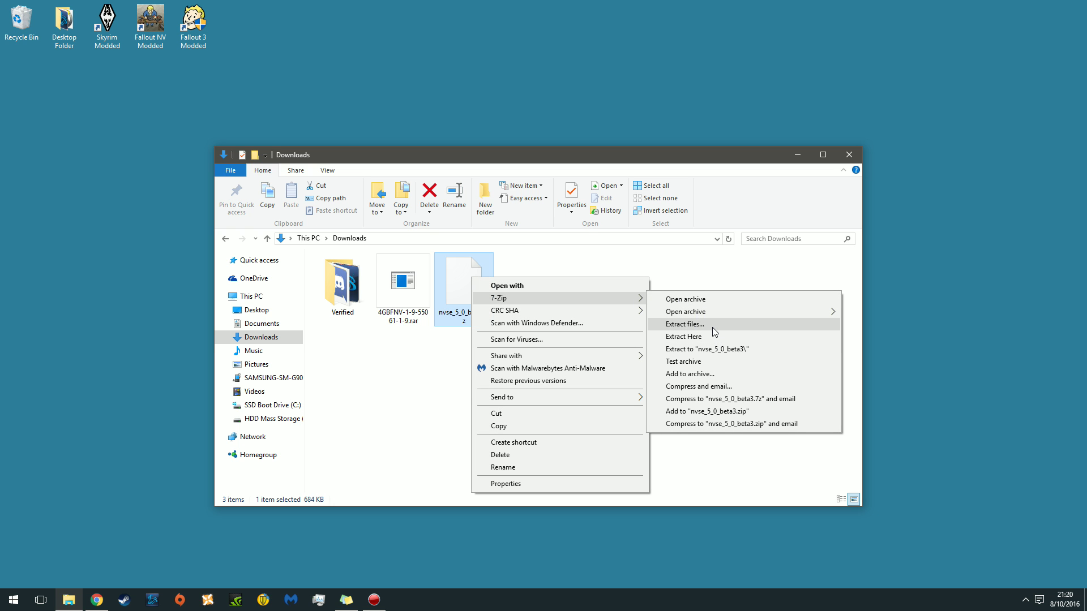
click(683, 336)
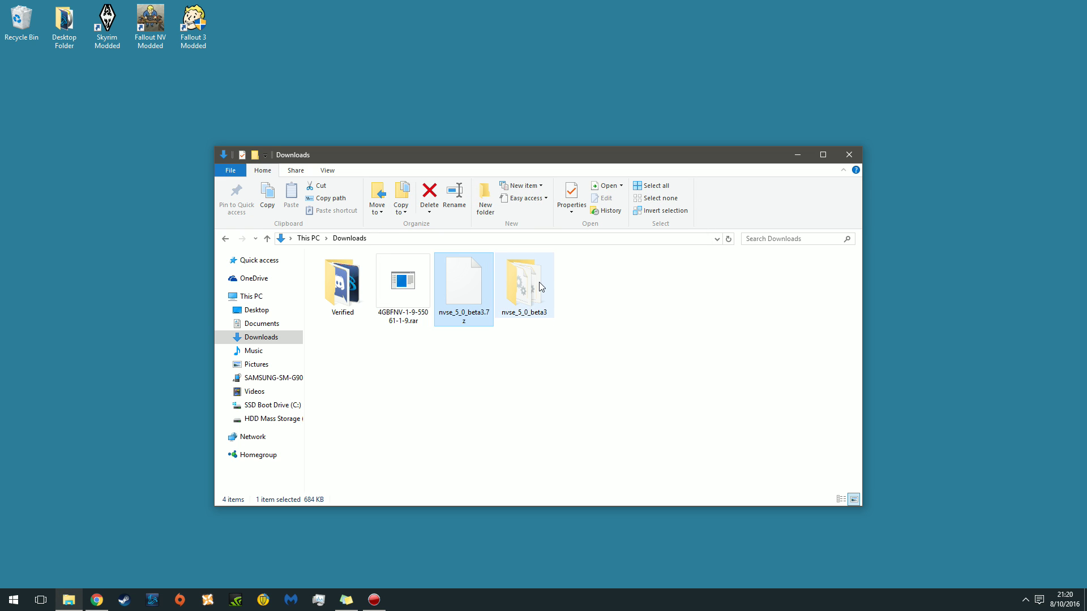
drag(524, 283, 143, 244)
Step: Extract the 4GB enabler rar and move the FNV4GB-1-9 folder to the desktop
click(519, 456)
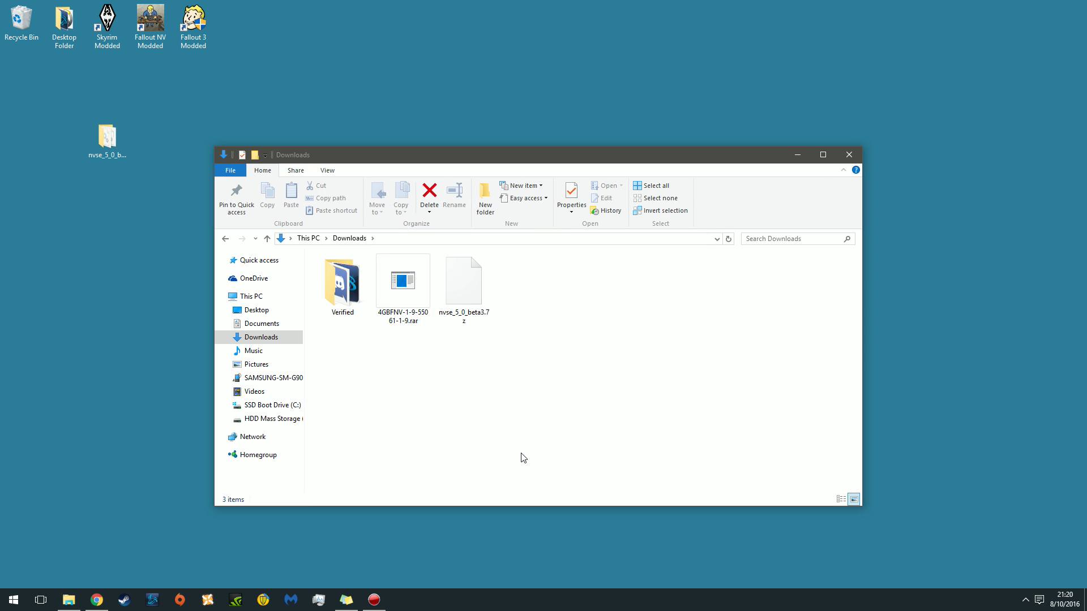
right_click(393, 286)
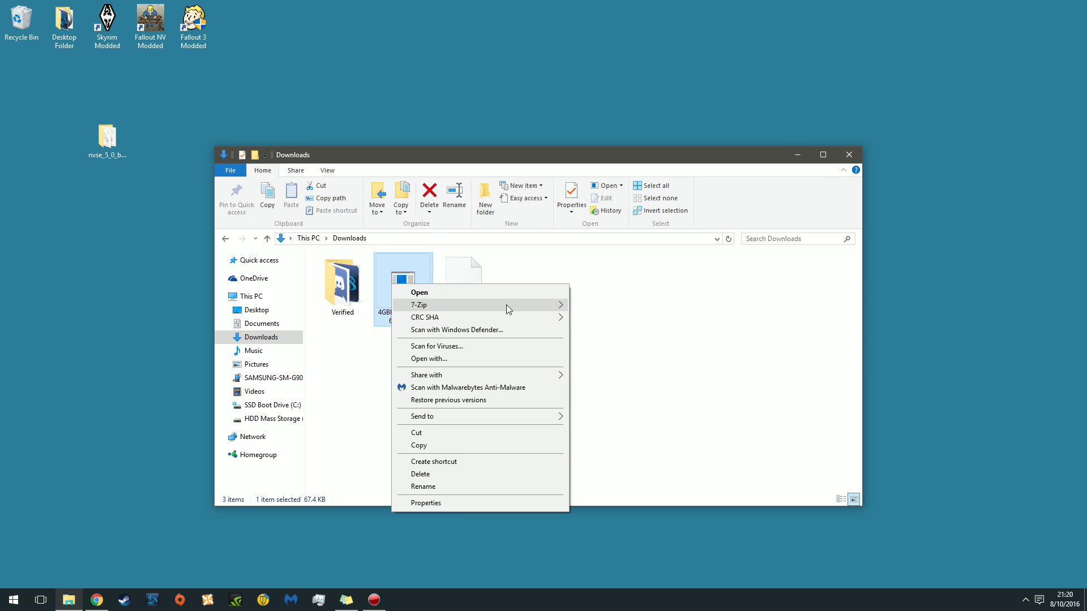
mouse_move(543, 305)
click(603, 344)
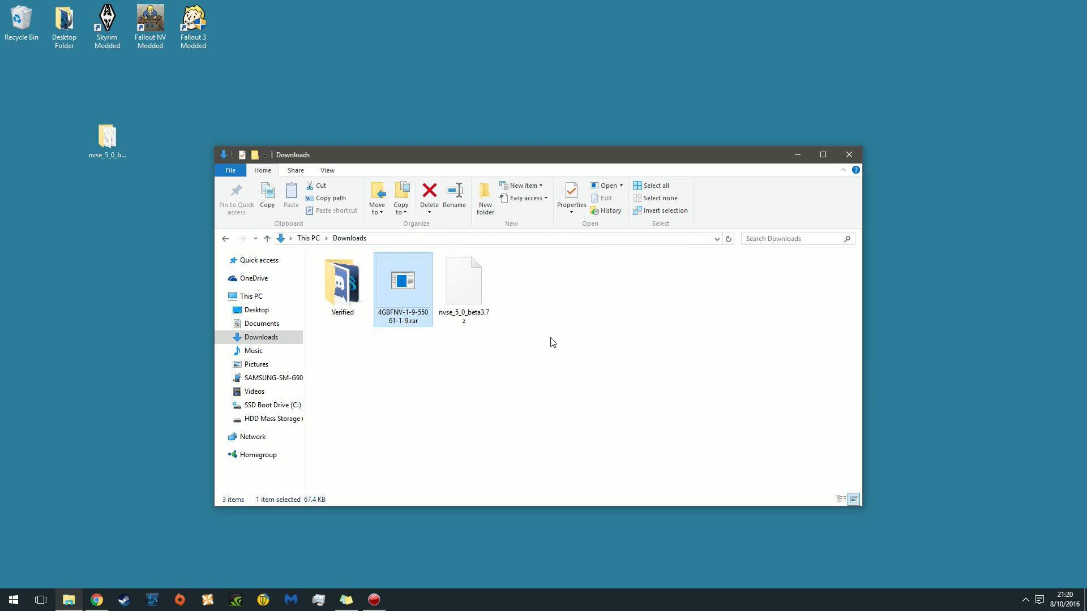
drag(521, 281, 136, 272)
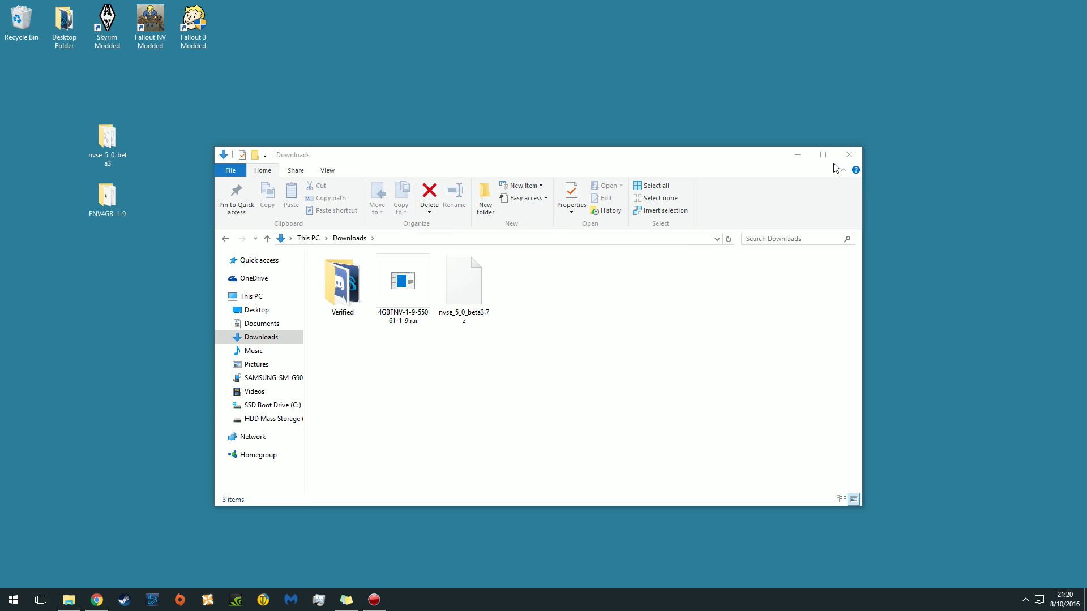
Step: Open E:\Program Files (x86)\Steam\steamapps\common\Fallout New Vegas
click(264, 422)
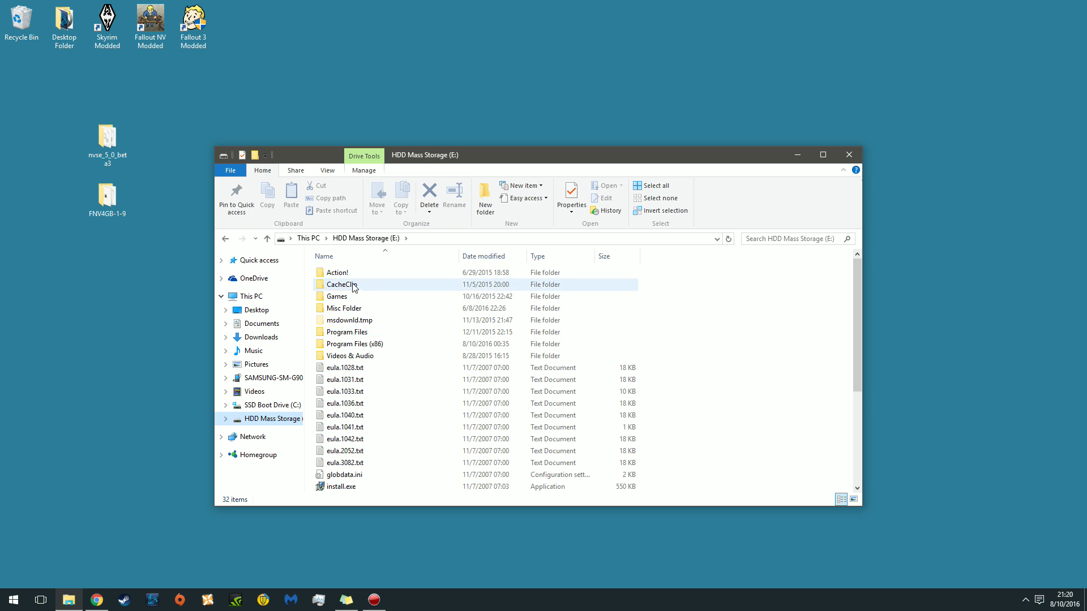
double_click(388, 347)
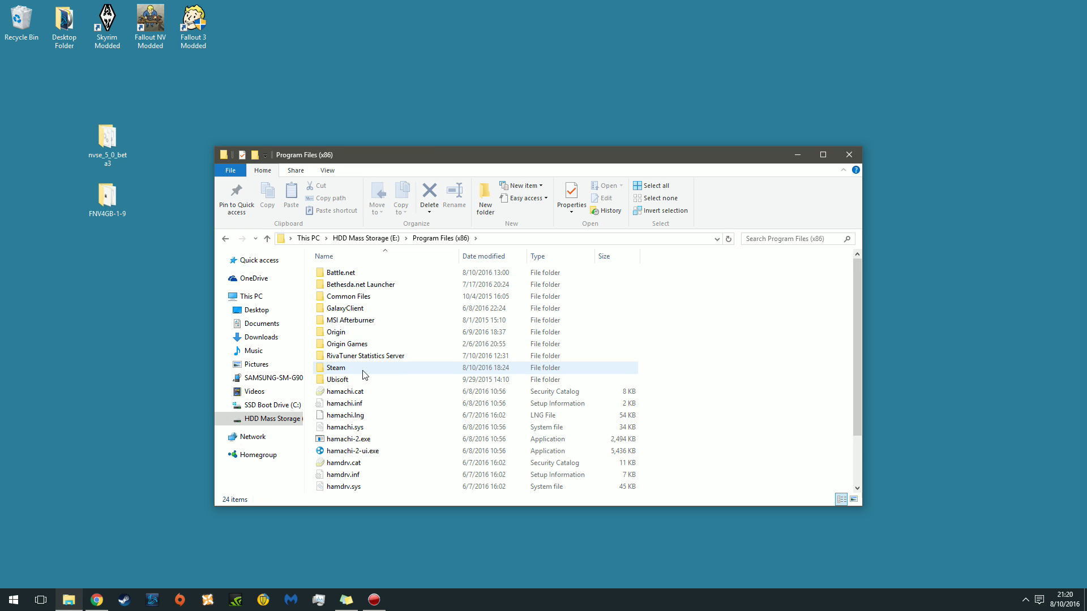
double_click(361, 375)
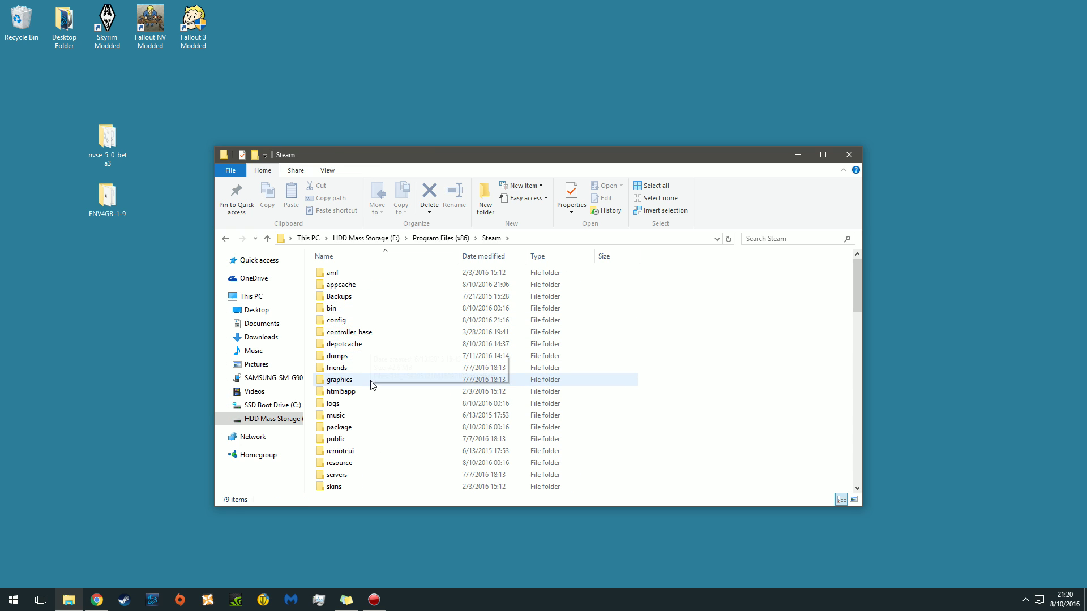
scroll(371, 384, down, 2)
double_click(358, 428)
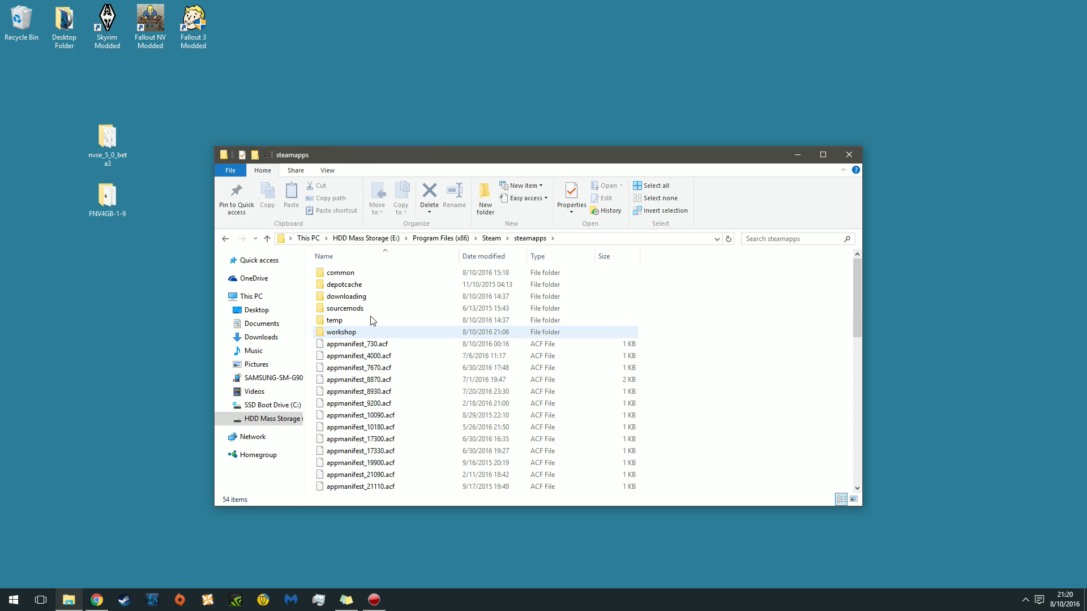
double_click(340, 273)
scroll(380, 368, down, 2)
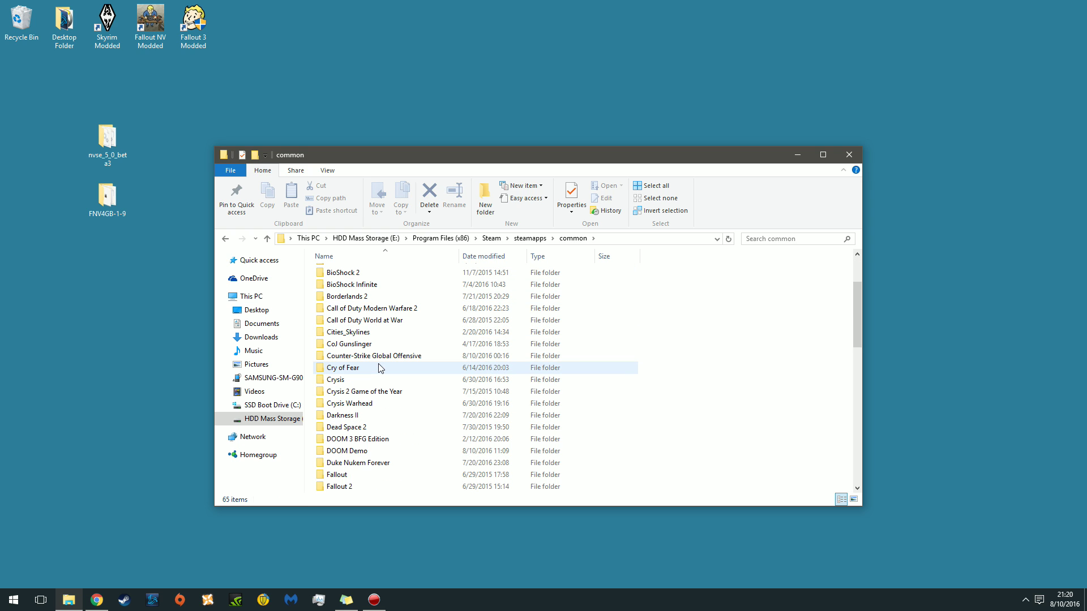
scroll(380, 369, down, 2)
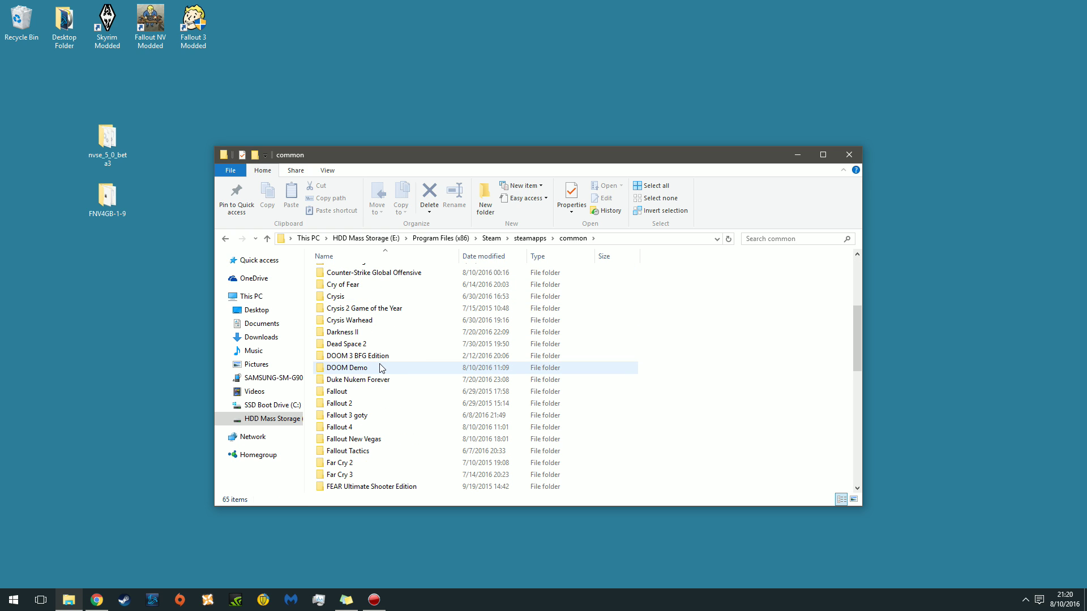
scroll(380, 368, down, 2)
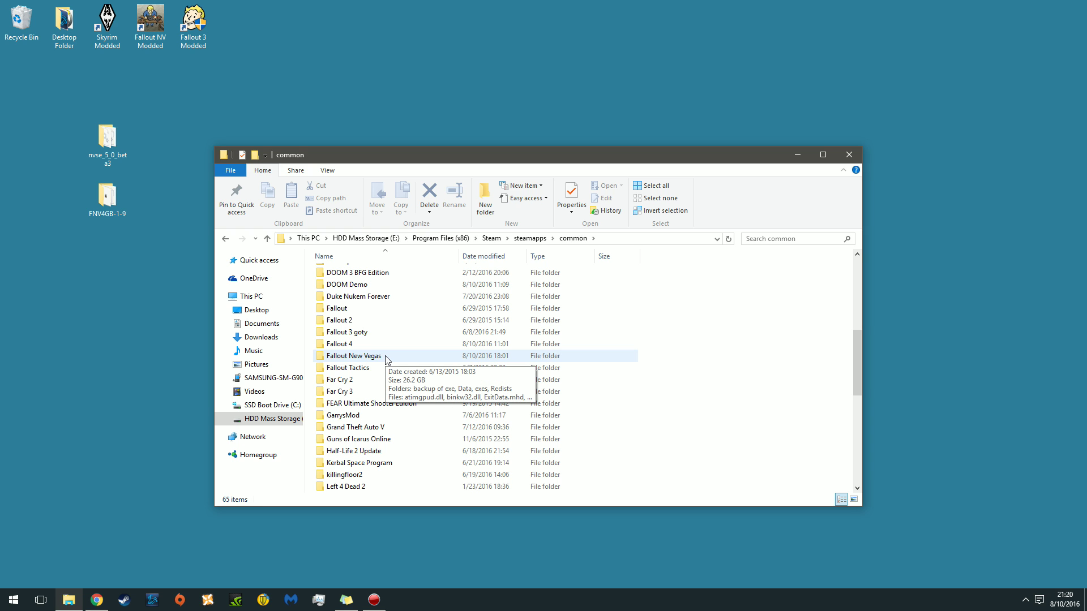
double_click(386, 360)
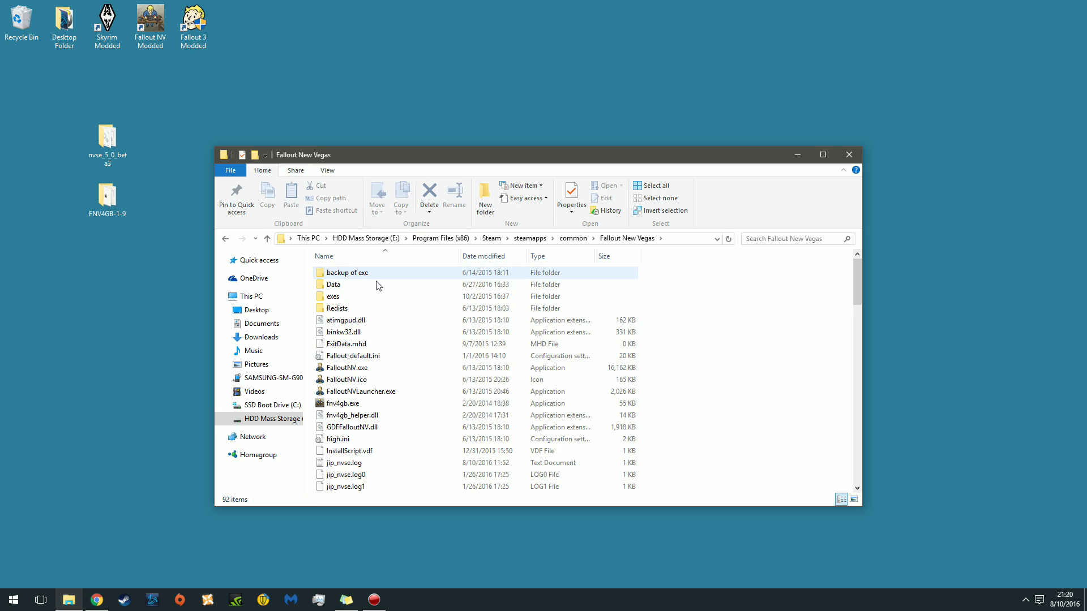
Step: Snap the Fallout New Vegas folder window to the right half of the screen
key(XF86AudioLowerVolume)
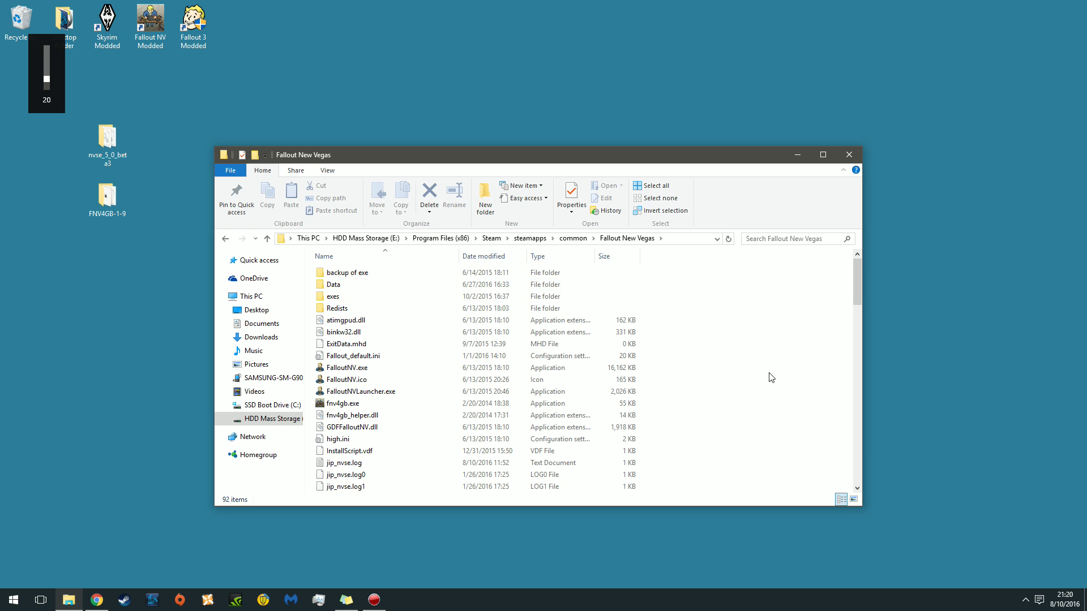
drag(645, 150, 1083, 170)
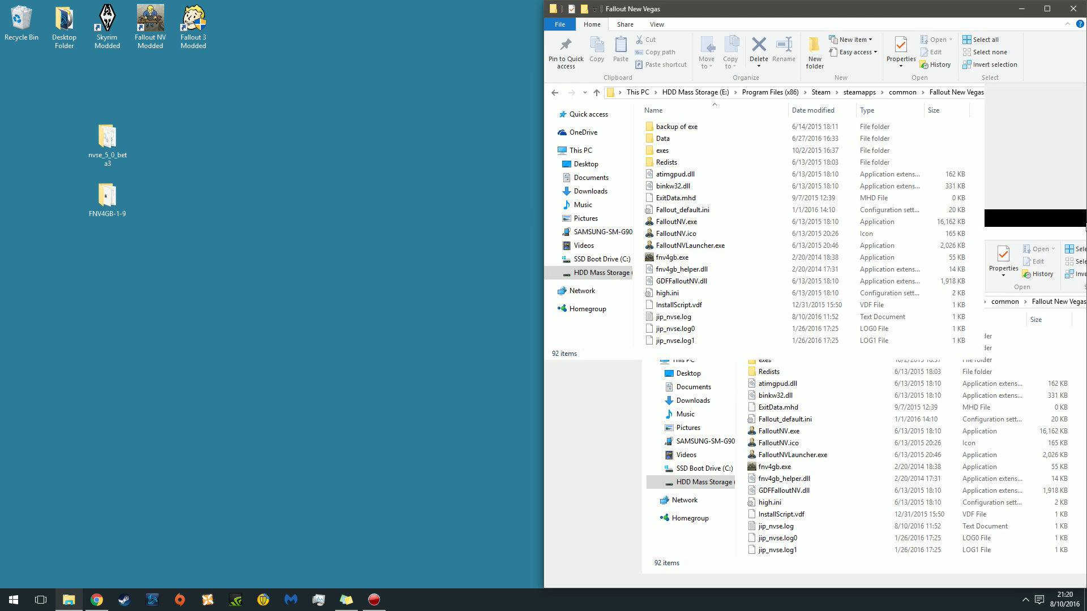
click(313, 92)
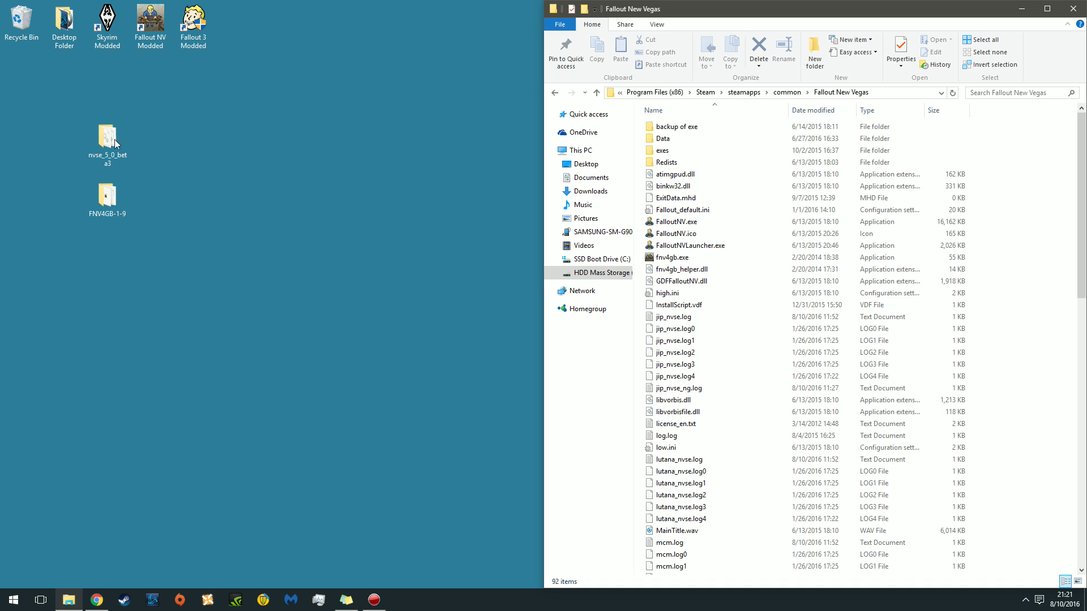
click(167, 146)
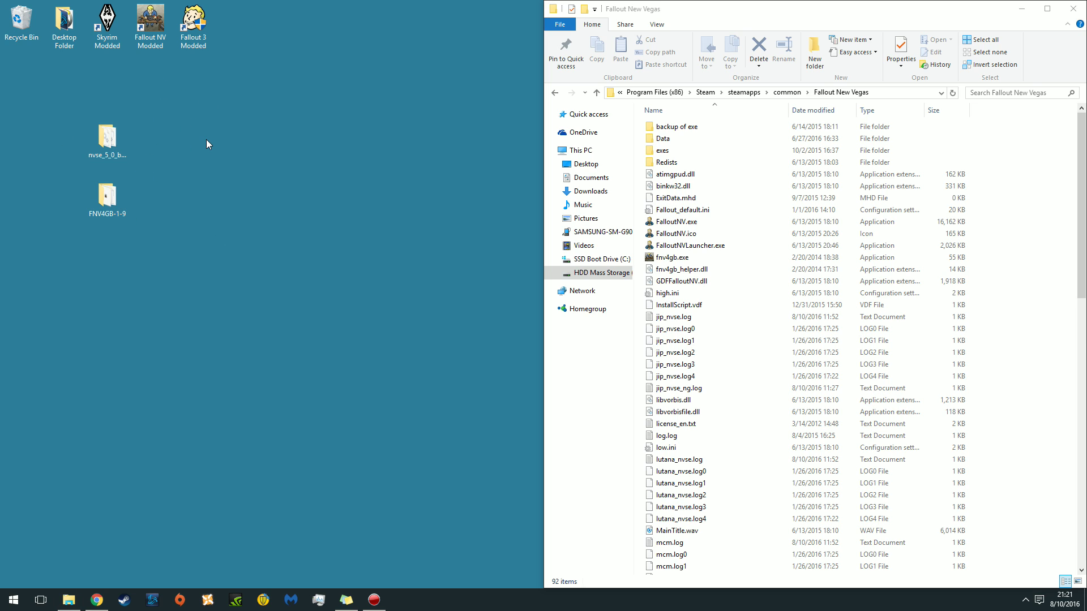
key(alt+Tab)
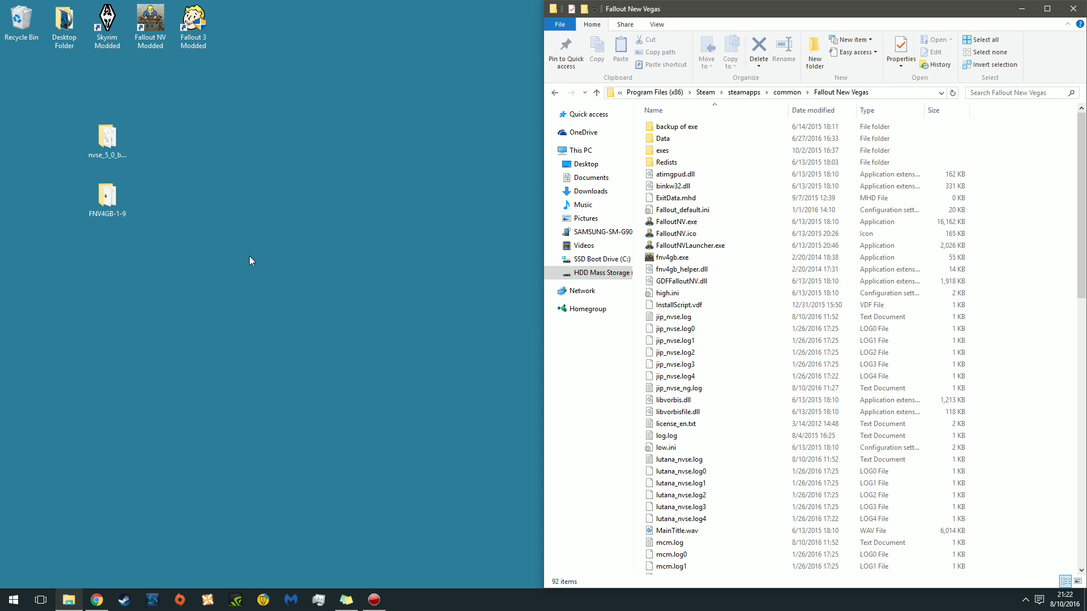
Step: Open nvse_5_0_beta3 from the desktop and copy its seven files, excluding Data and src
double_click(112, 144)
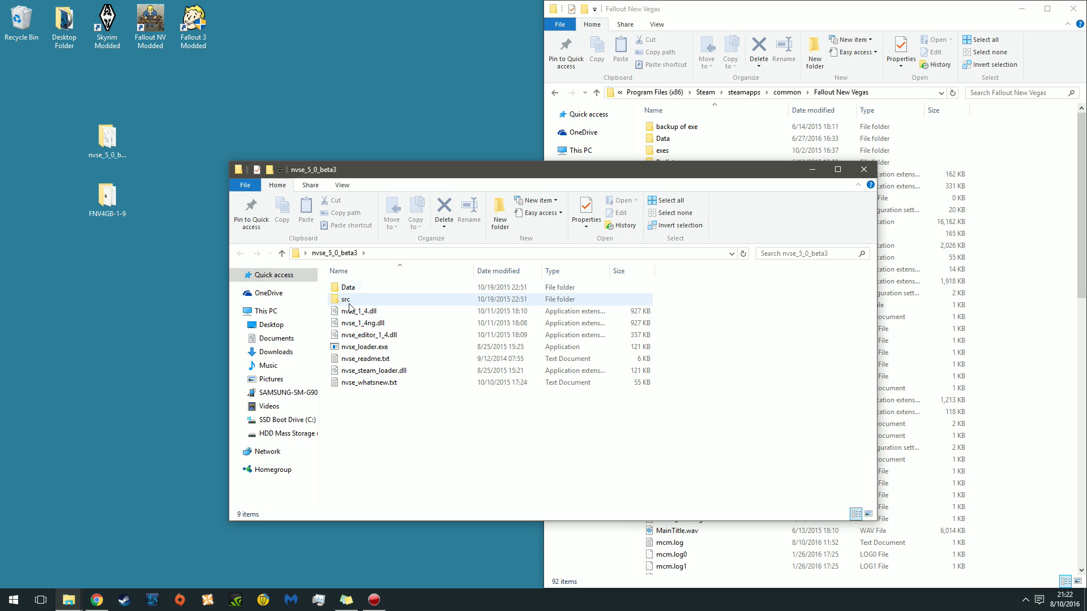
click(378, 298)
drag(367, 417, 347, 319)
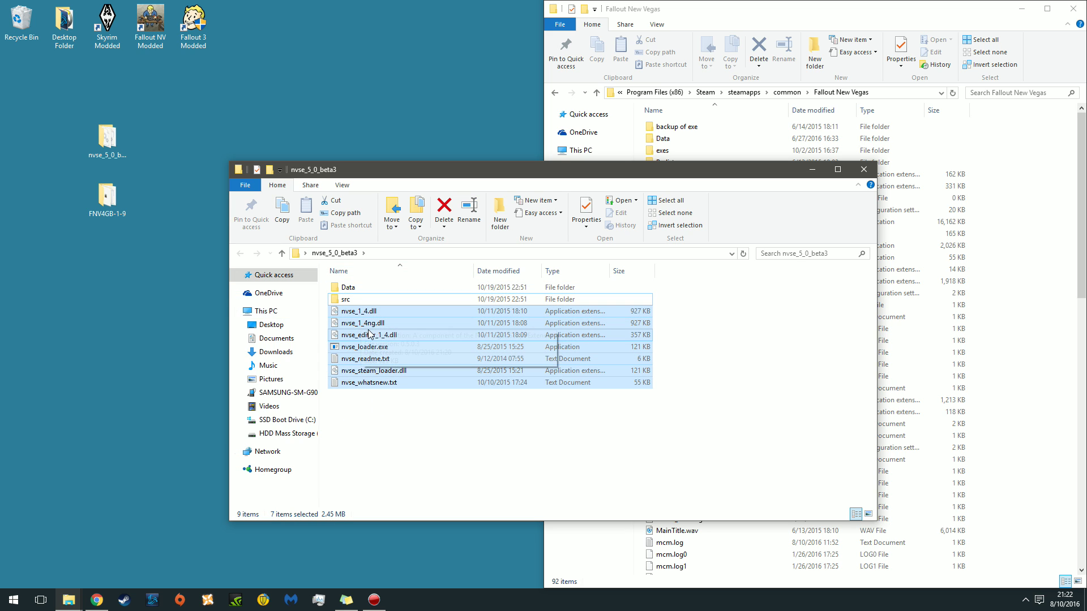
ctrl+click(369, 300)
right_click(369, 323)
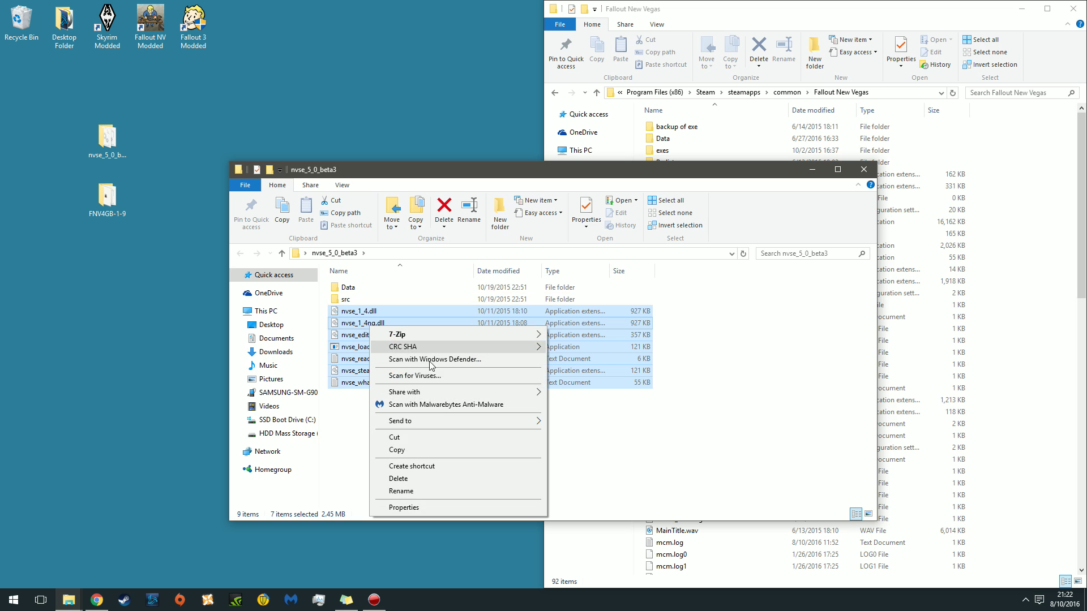
click(404, 453)
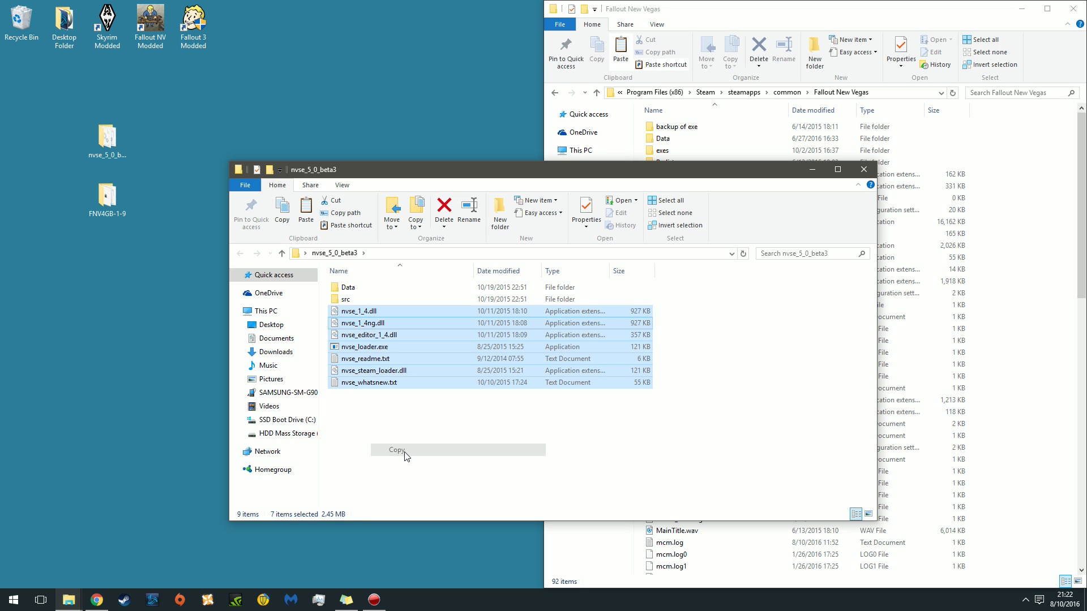
Step: Close the nvse window and paste the seven files into Fallout New Vegas, replacing existing copies
click(852, 171)
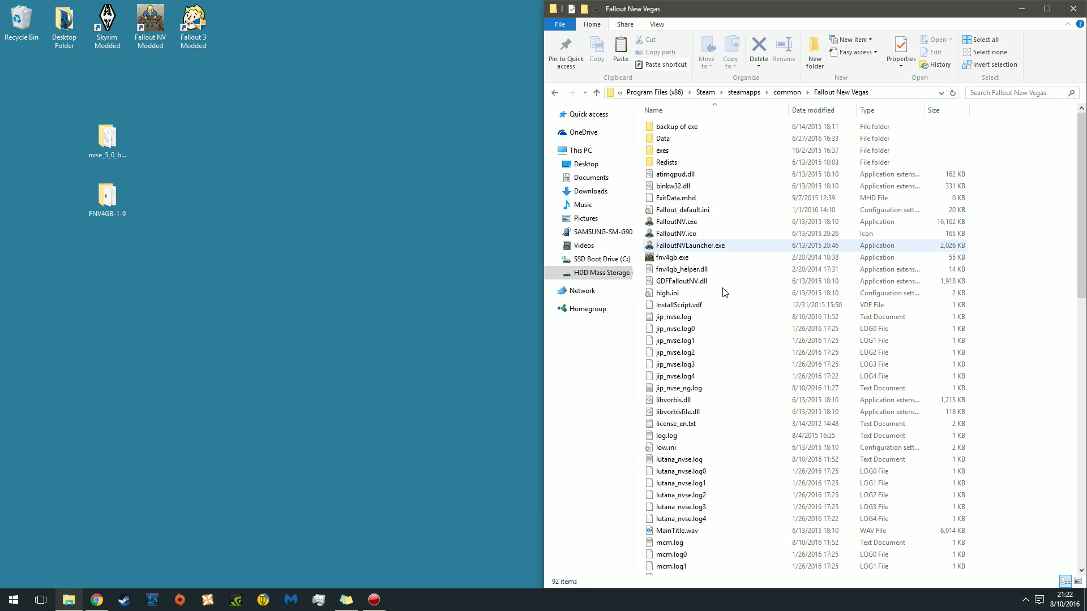
right_click(1024, 372)
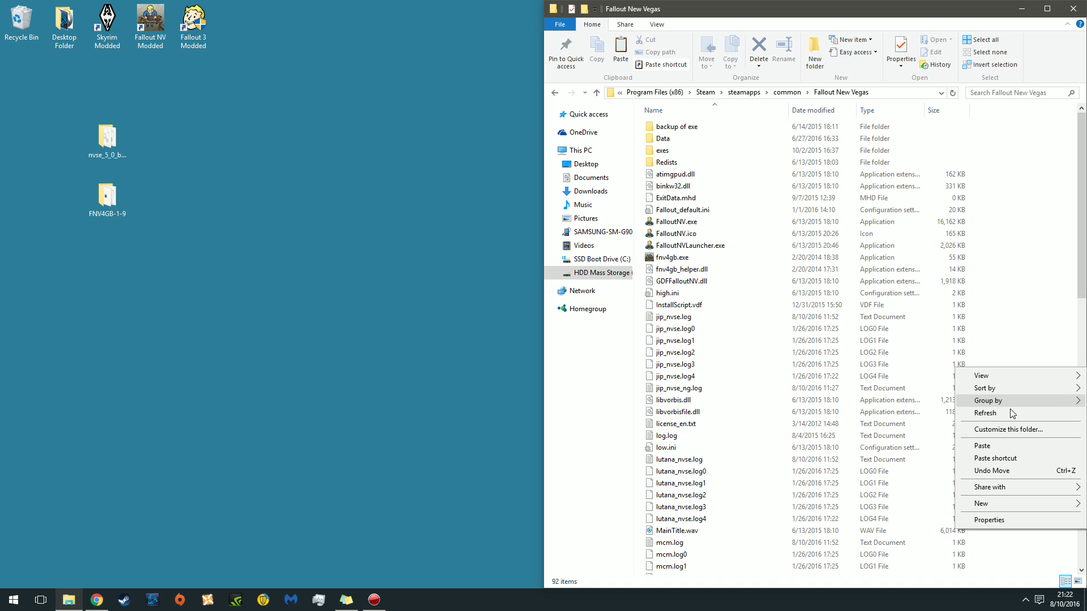
click(1009, 445)
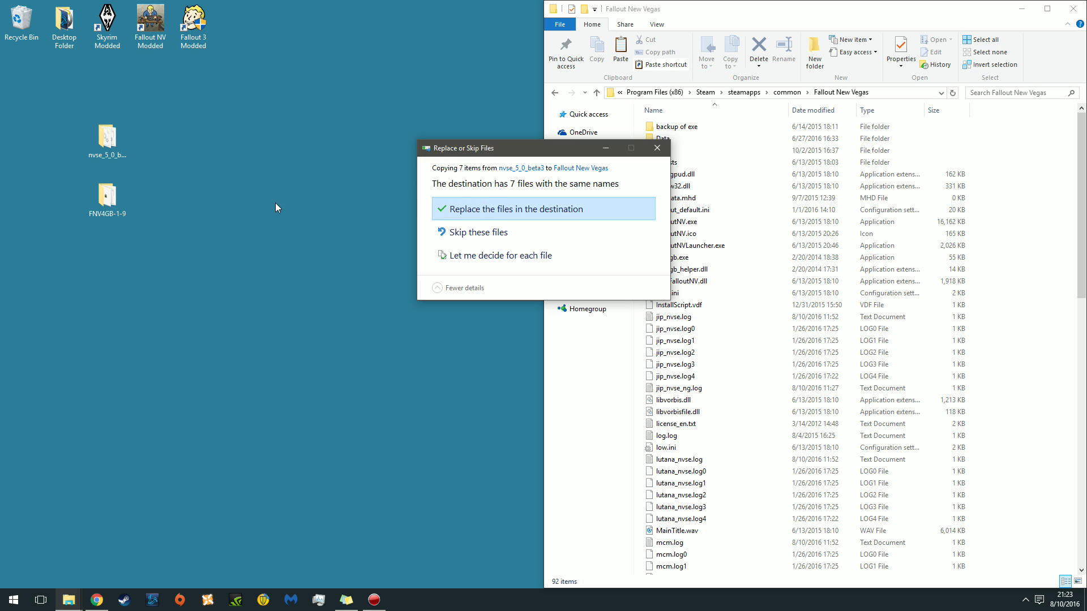
click(468, 211)
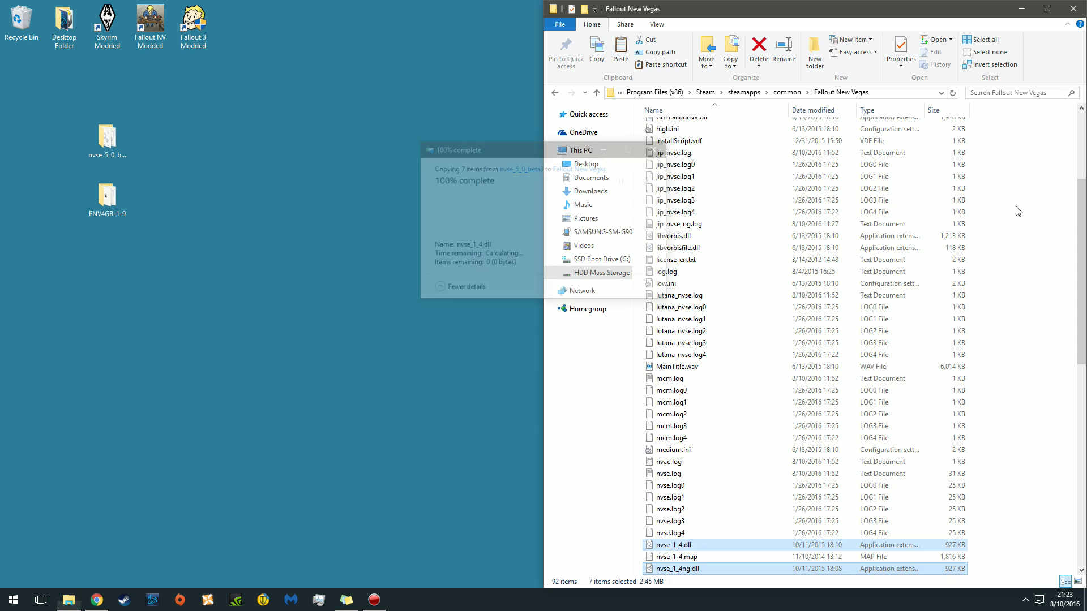
click(948, 507)
scroll(947, 507, up, 5)
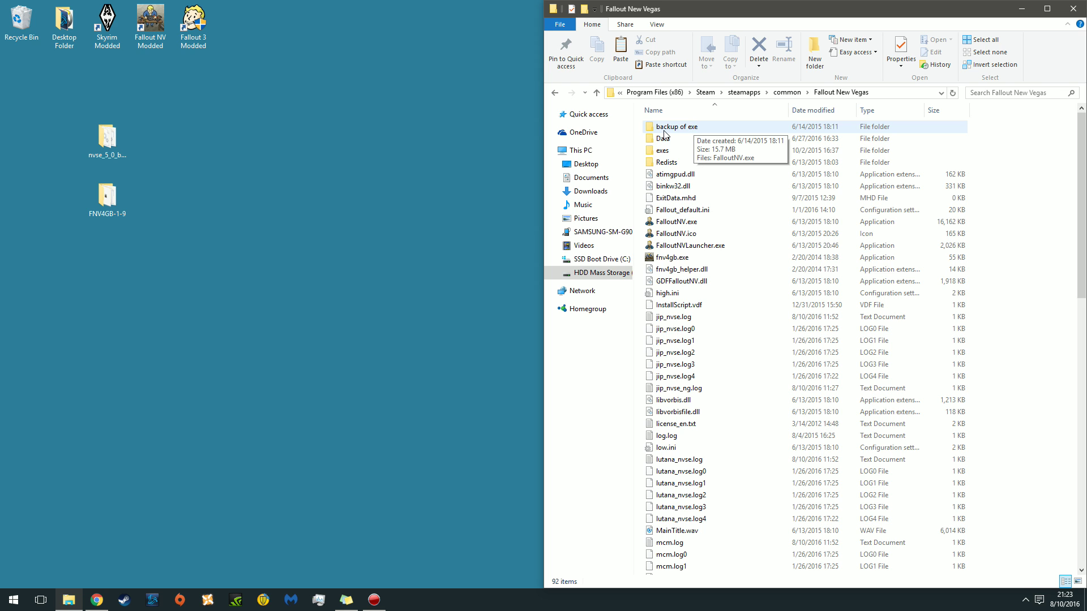
Step: Move the game folder window lower and look inside its 'backup of exe' folder
drag(645, 10, 201, 117)
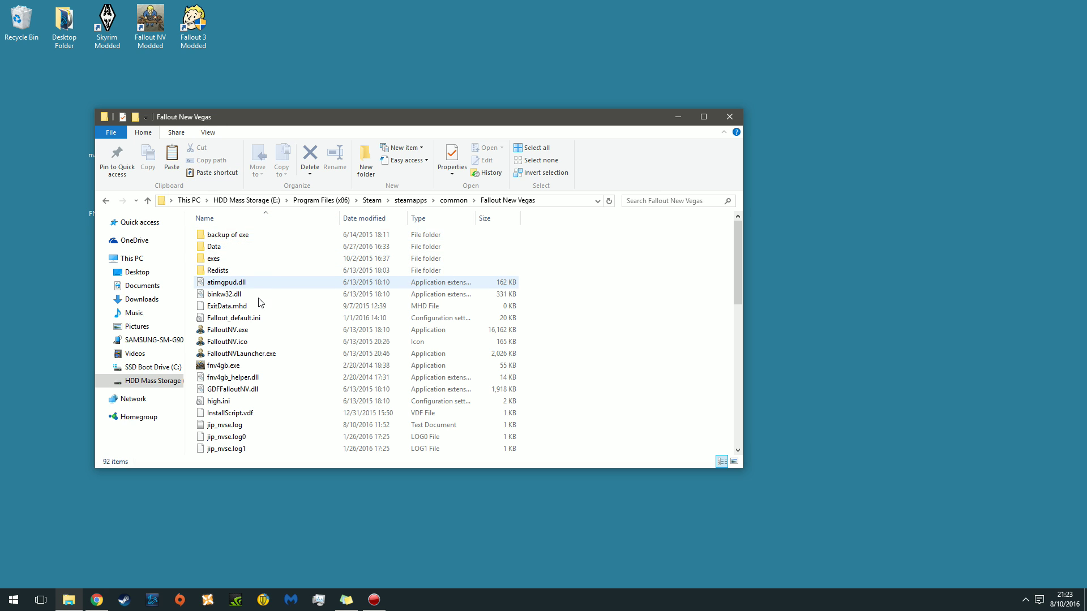
click(248, 332)
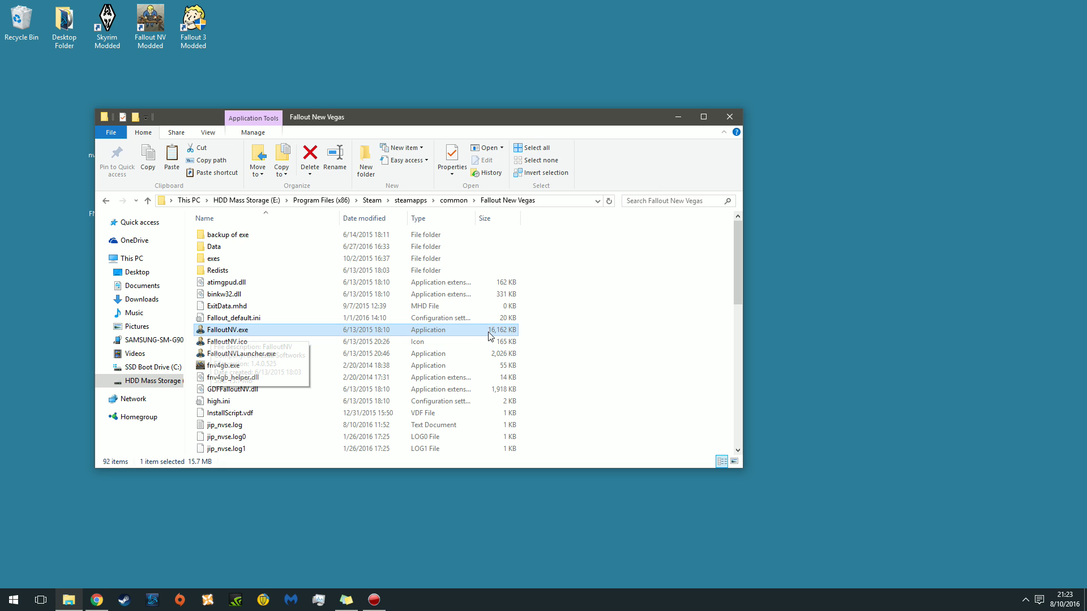
double_click(238, 242)
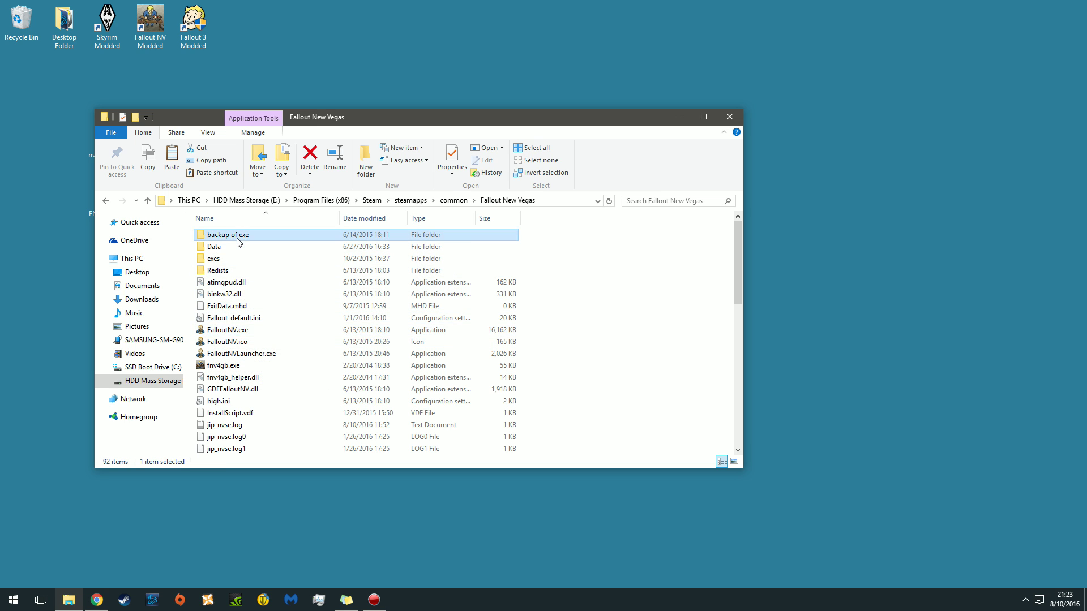
click(107, 202)
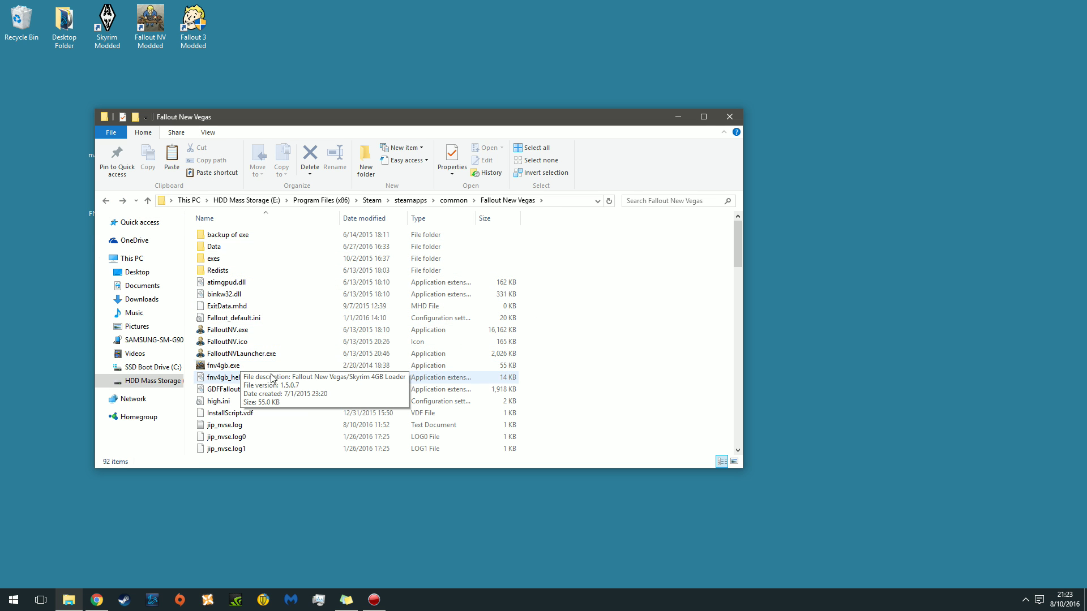
Step: Check that nvse_loader.exe (121 KB) now sits in the Fallout New Vegas folder
scroll(272, 378, down, 10)
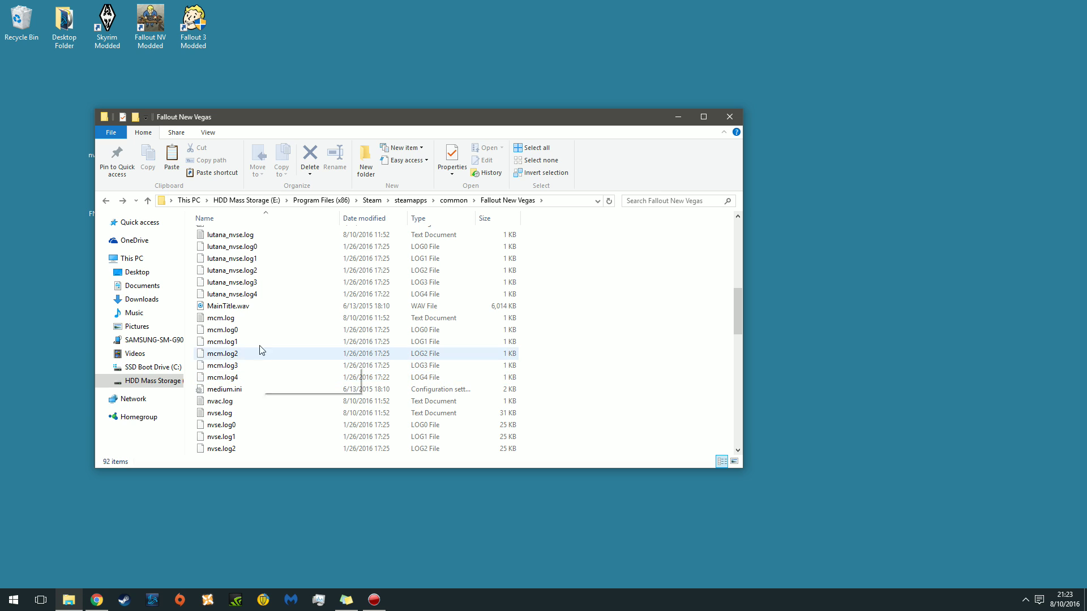
scroll(261, 350, down, 7)
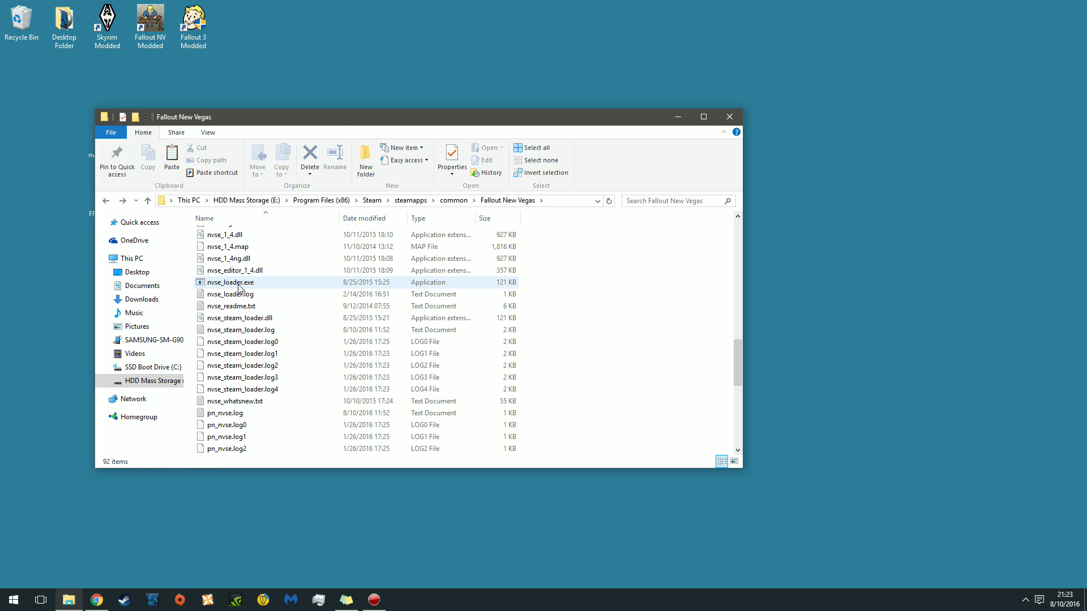
click(238, 284)
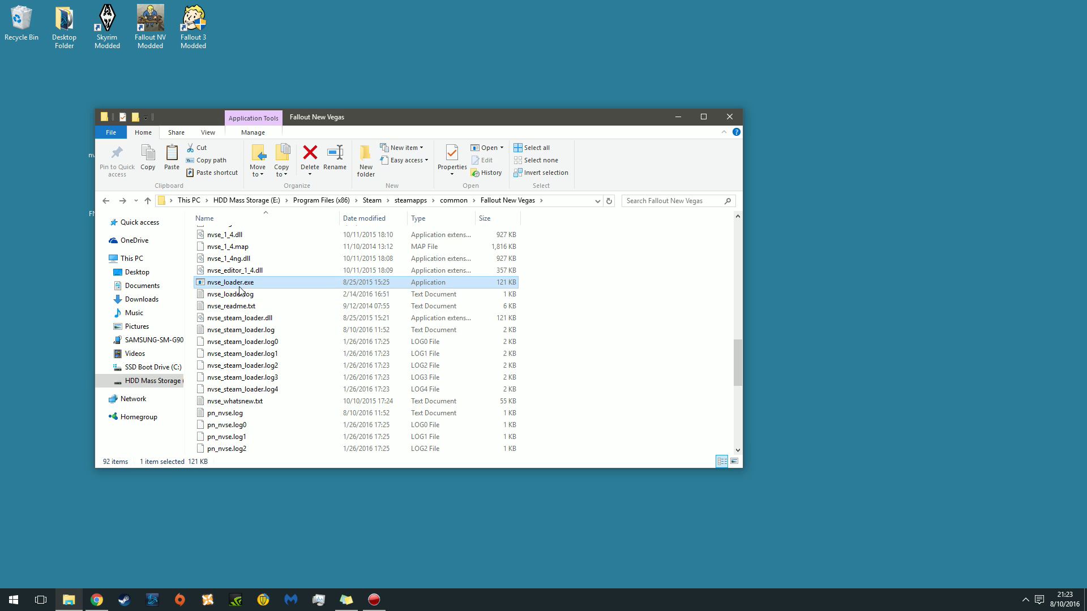
scroll(266, 308, up, 15)
click(560, 318)
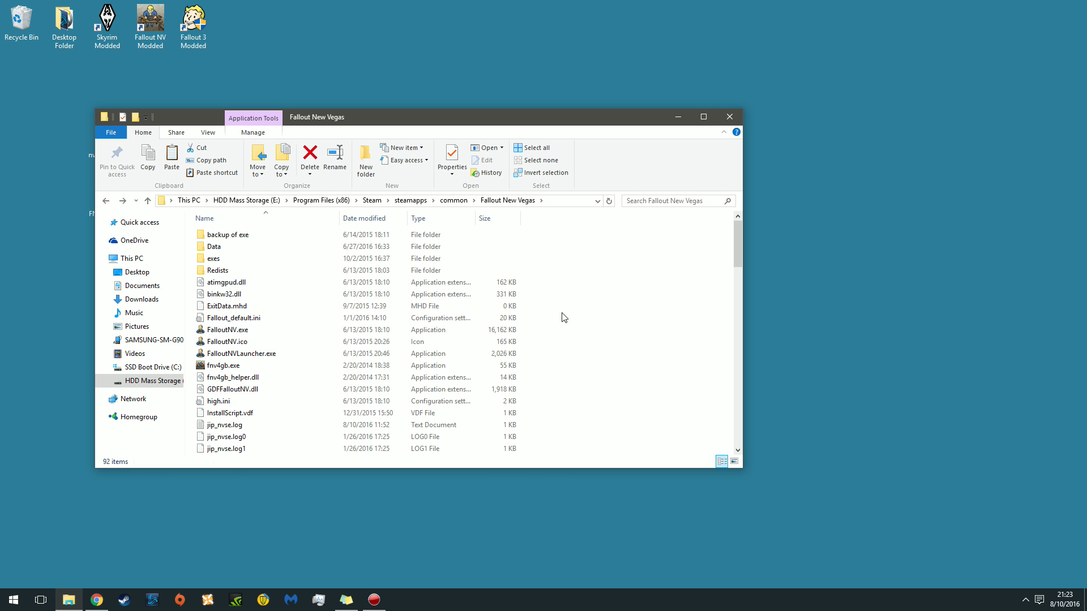
Step: Open FNV4GB-1-9, copy fnv4gb.exe and fnv4gb_helper.dll, then close that window
drag(292, 116, 472, 118)
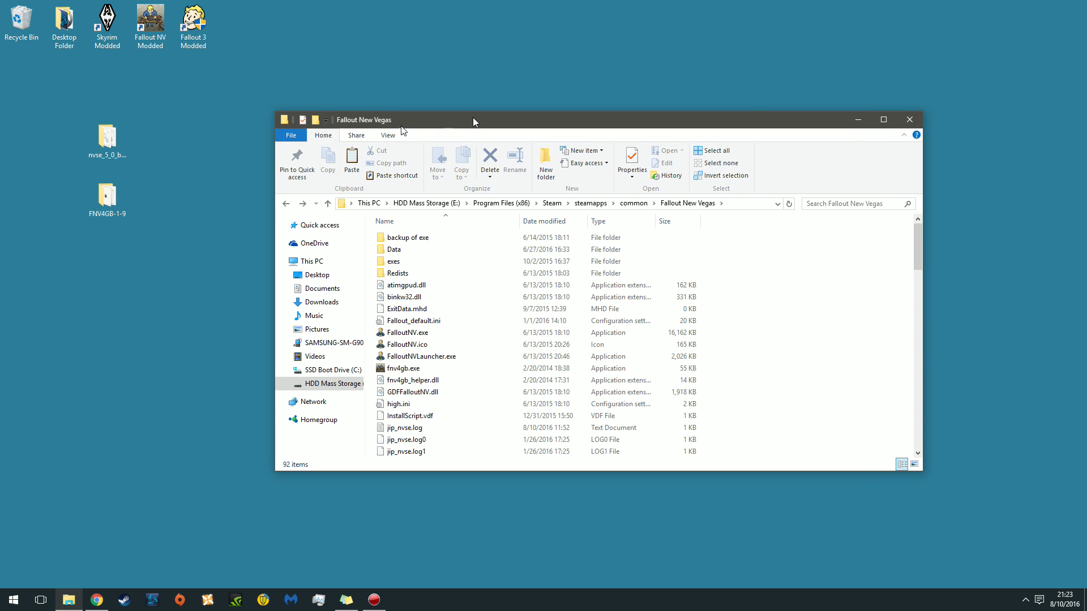
double_click(115, 202)
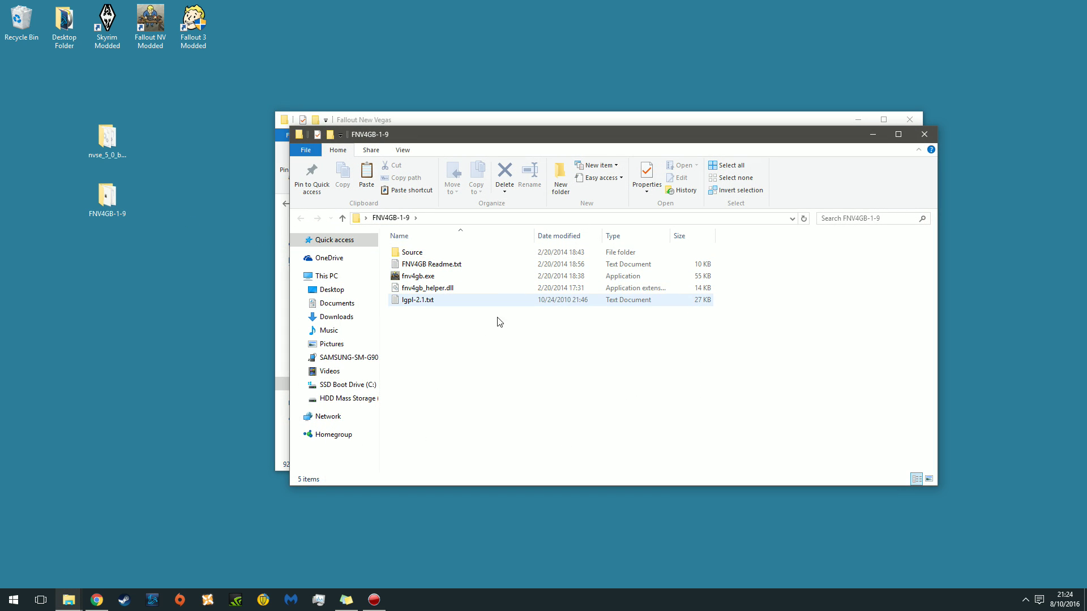
click(435, 287)
ctrl+click(434, 280)
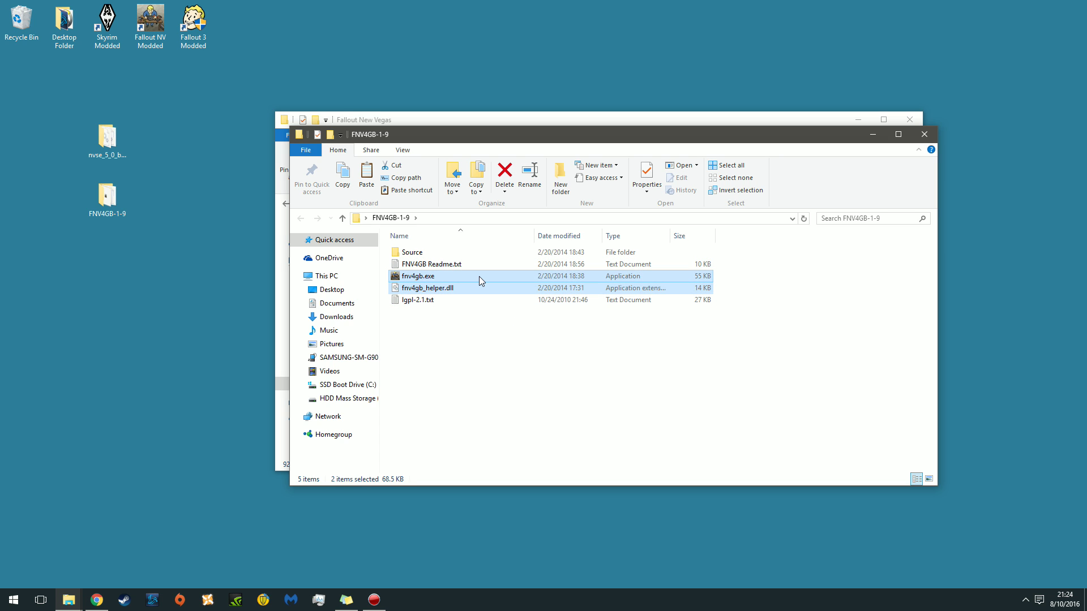
right_click(479, 276)
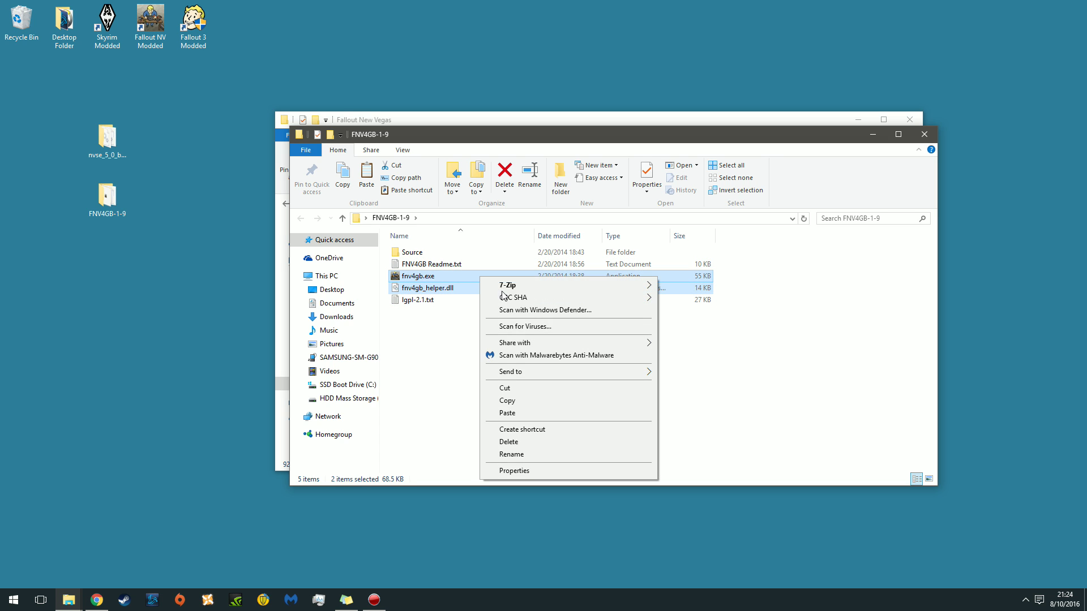
click(525, 399)
click(934, 133)
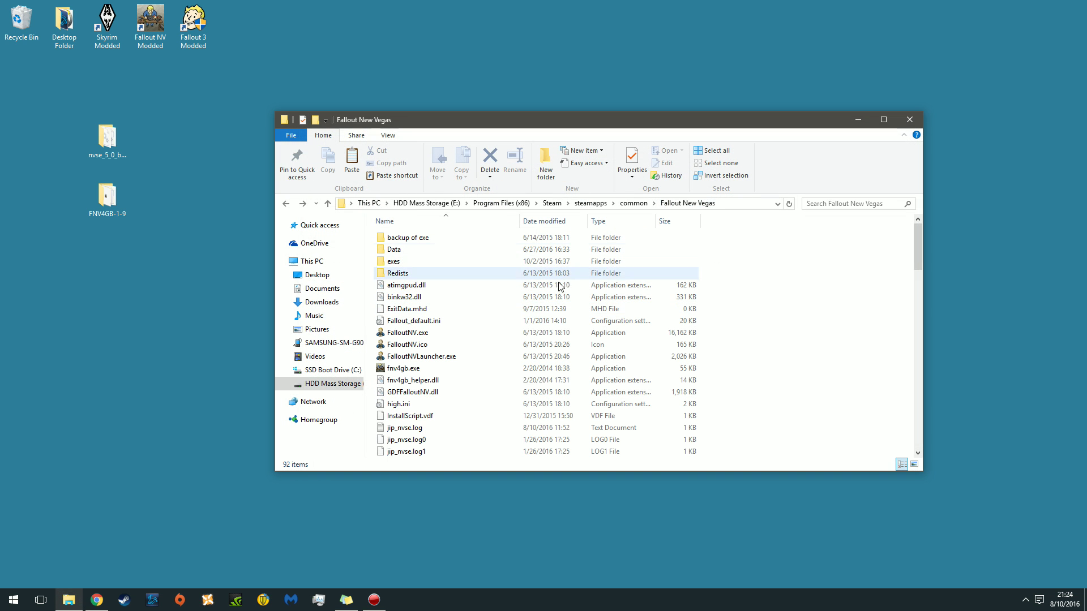
right_click(772, 328)
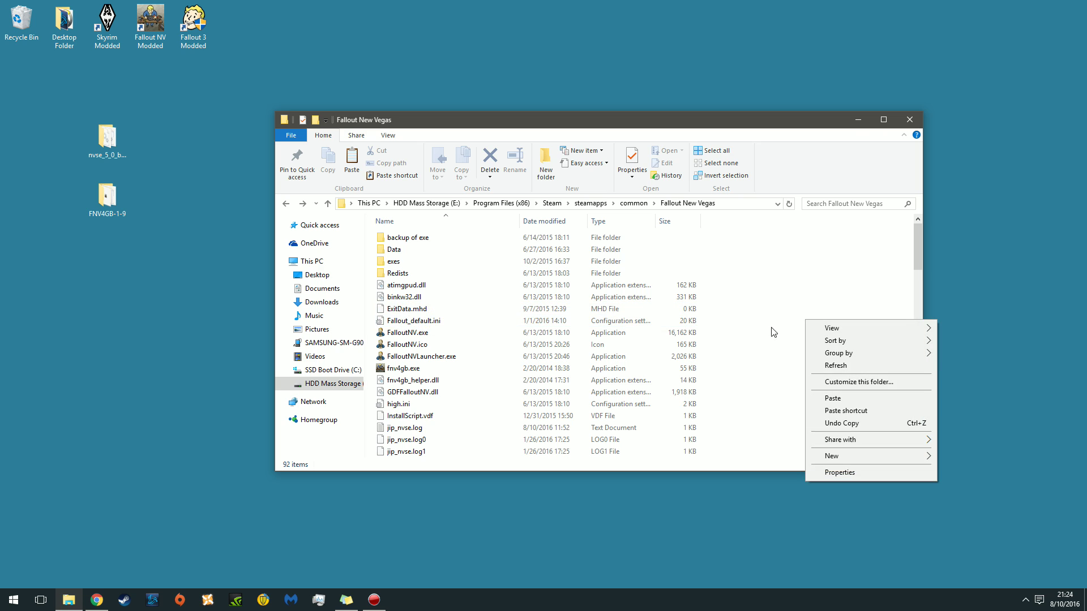
click(791, 296)
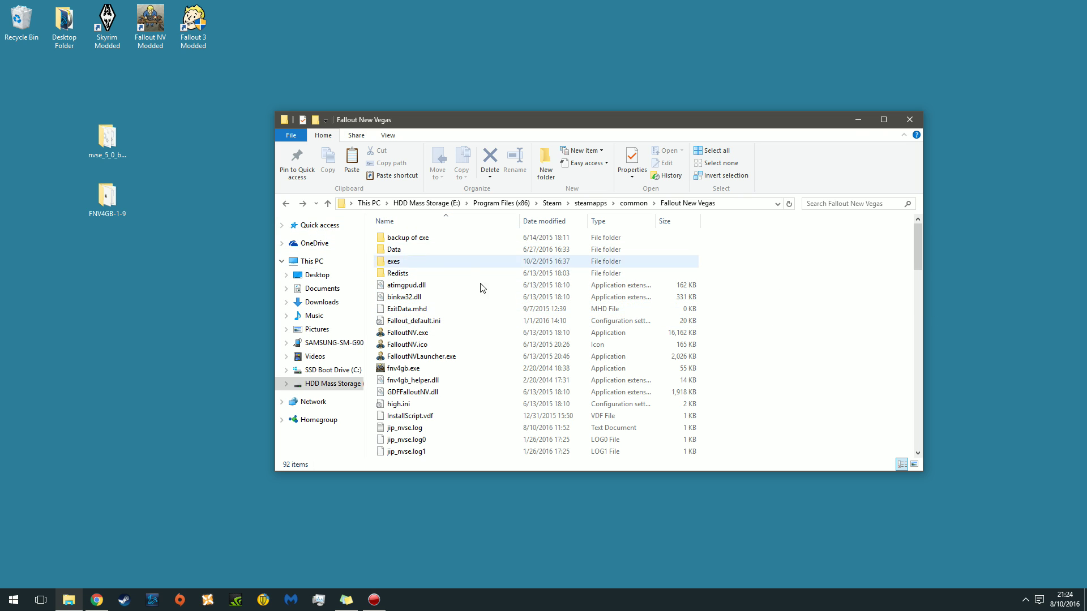
click(404, 370)
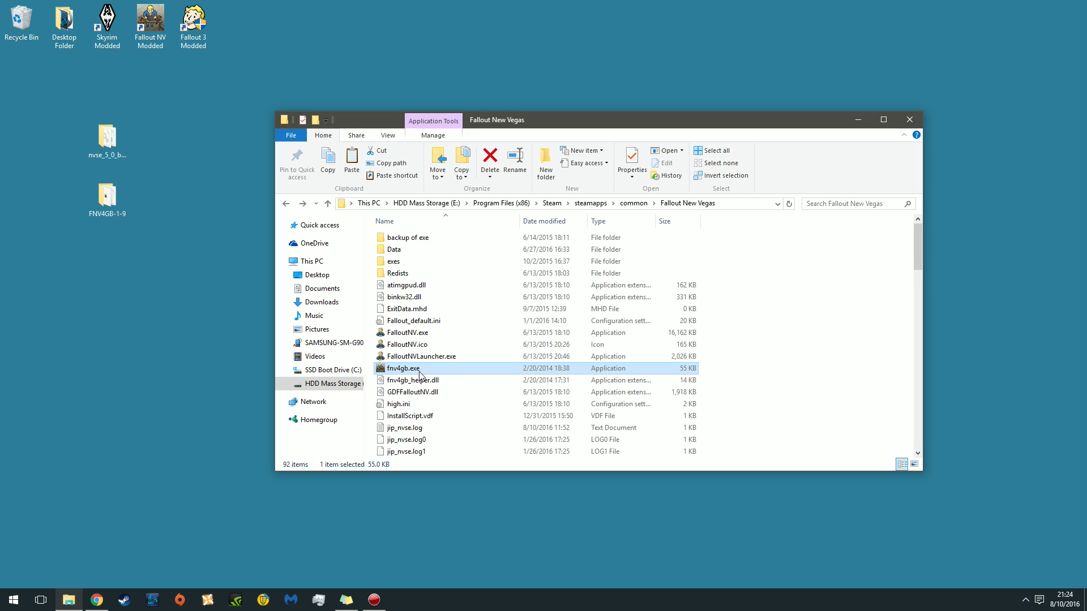
click(815, 362)
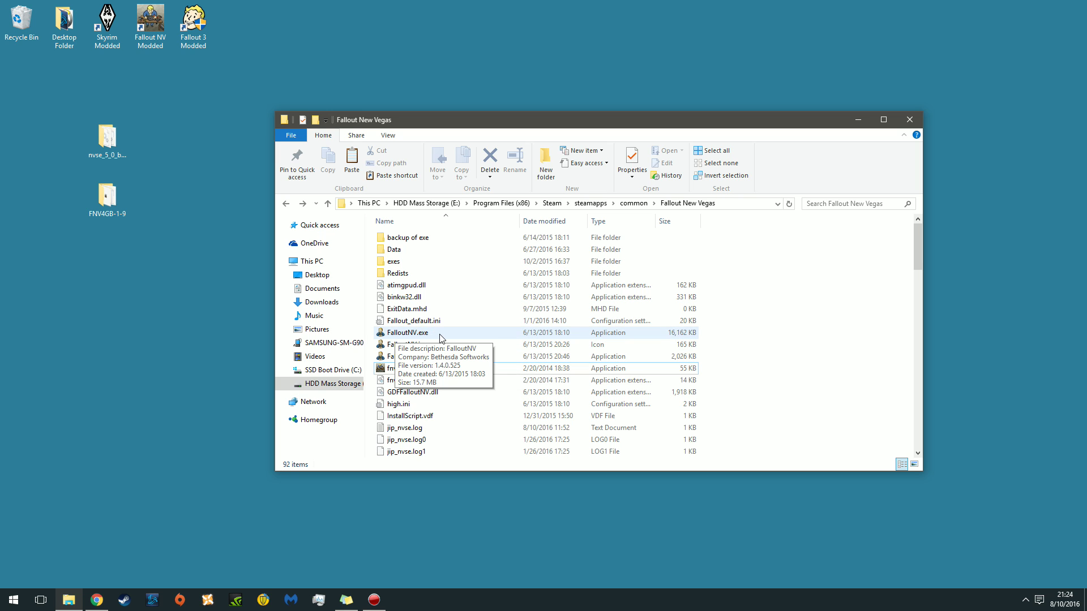
double_click(415, 262)
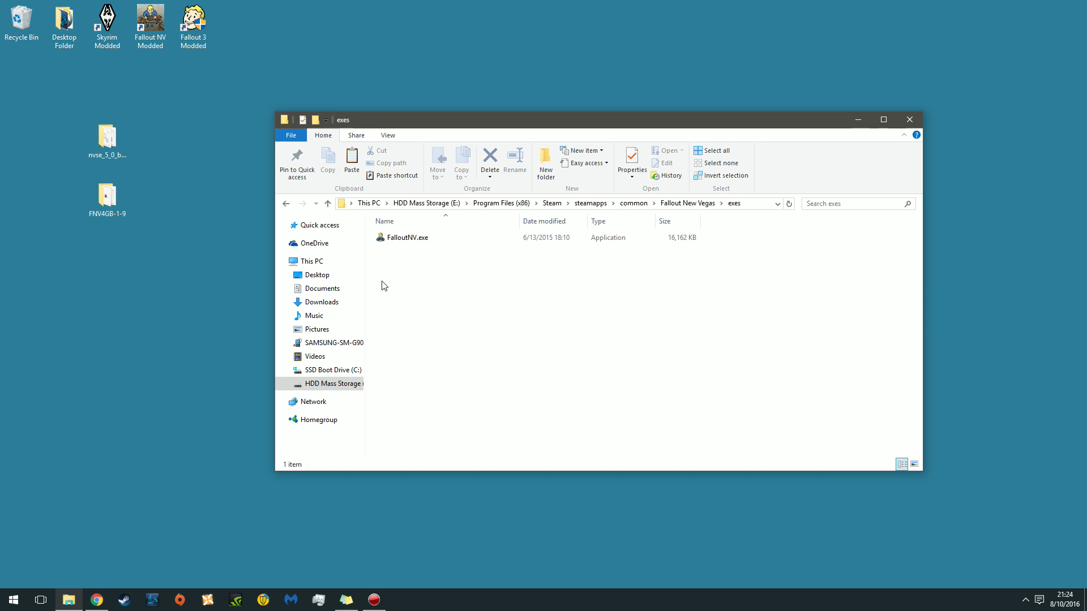
click(288, 205)
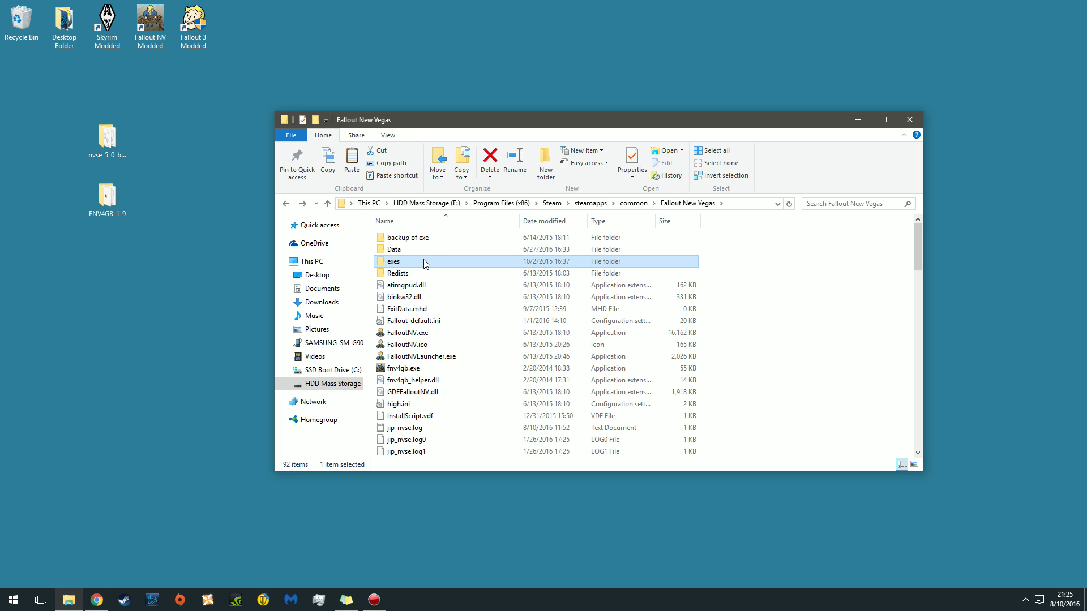
click(730, 284)
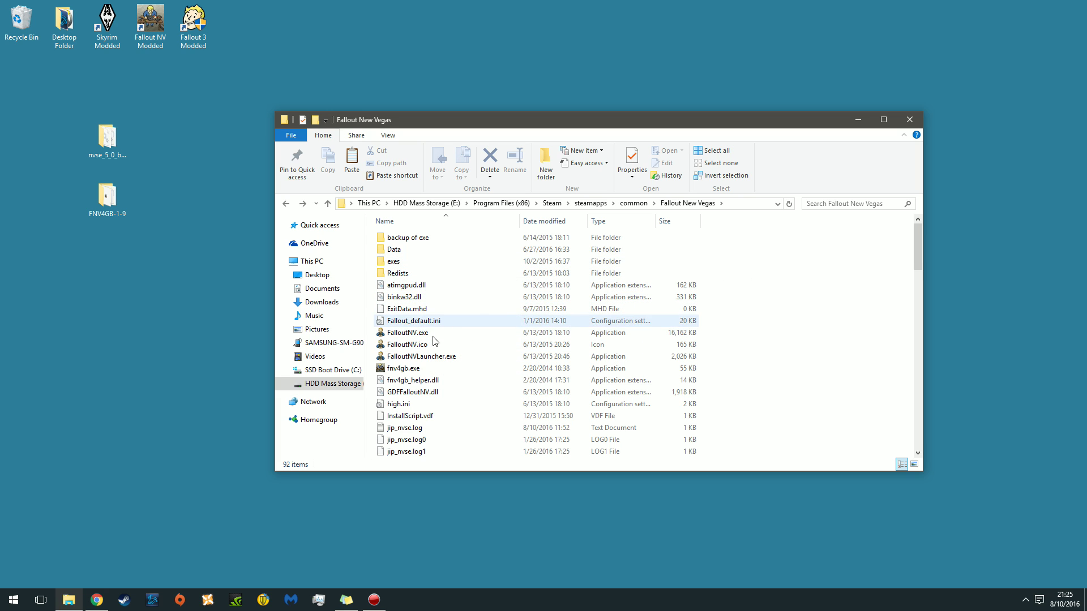
Step: Send fnv4gb.exe to the desktop as a shortcut
click(399, 371)
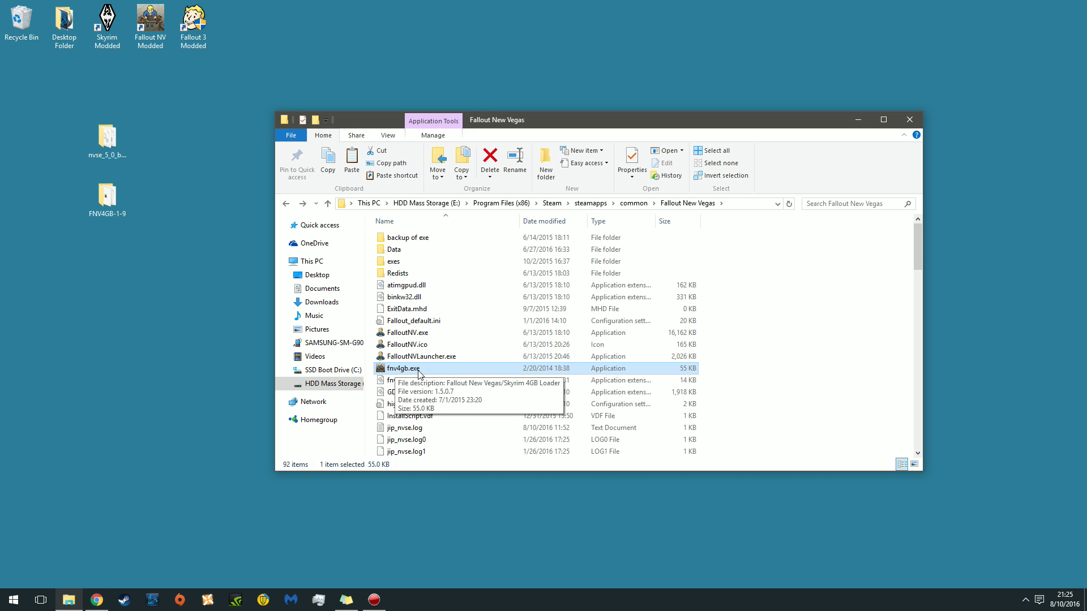
right_click(425, 371)
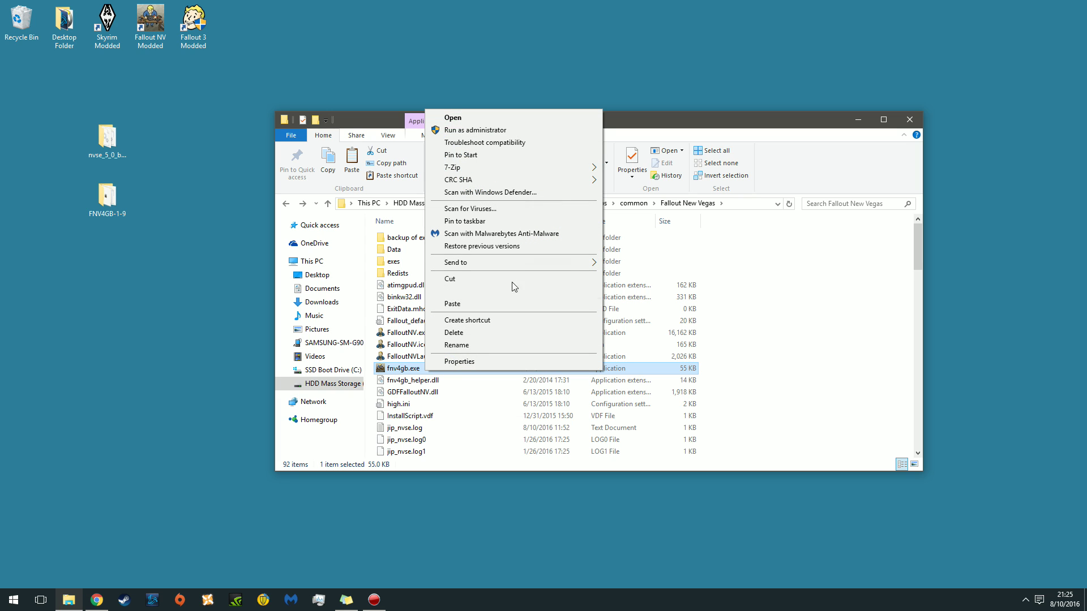
mouse_move(595, 264)
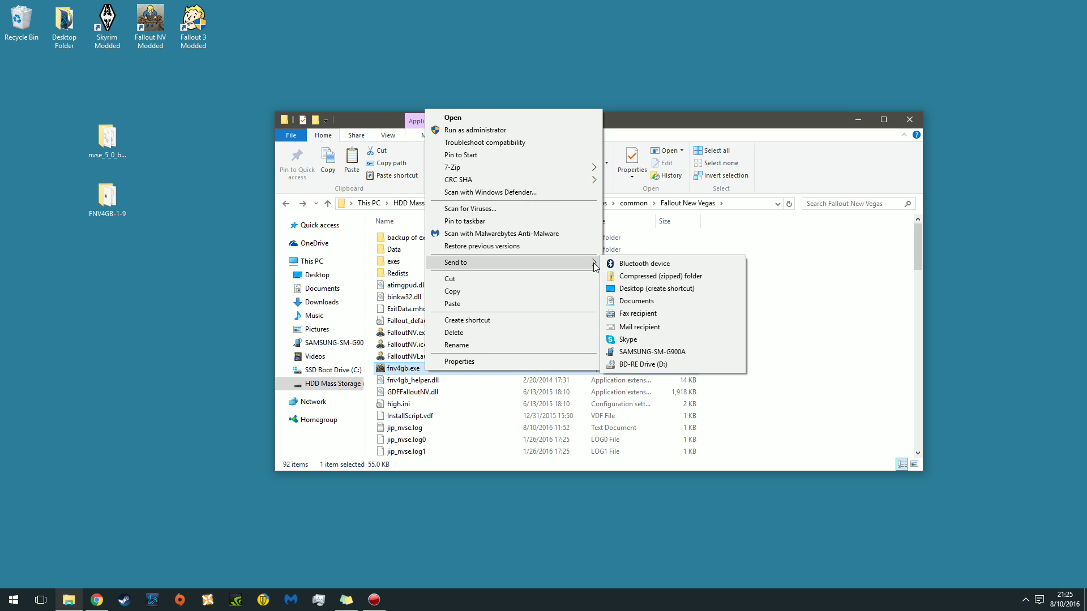
click(642, 289)
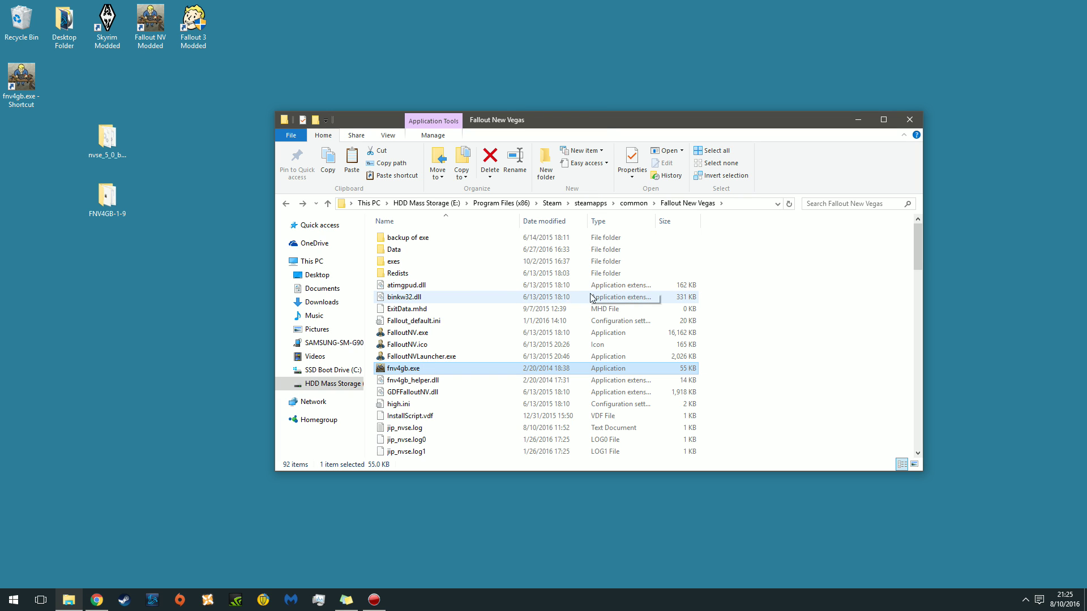
Step: Rename the desktop shortcut to 'adawdad' and close the Fallout New Vegas window
click(37, 101)
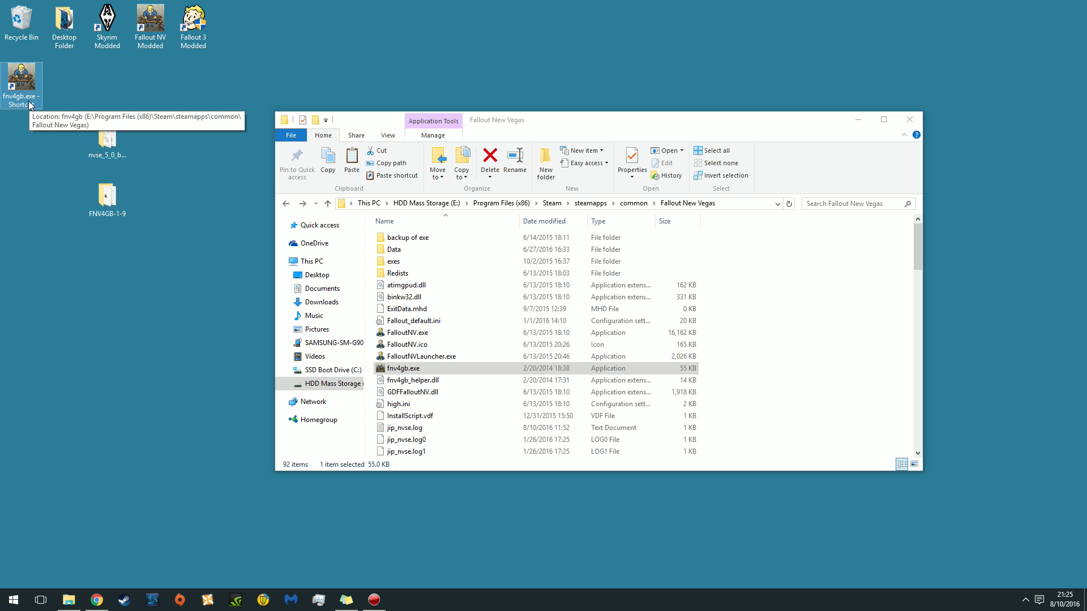
click(31, 105)
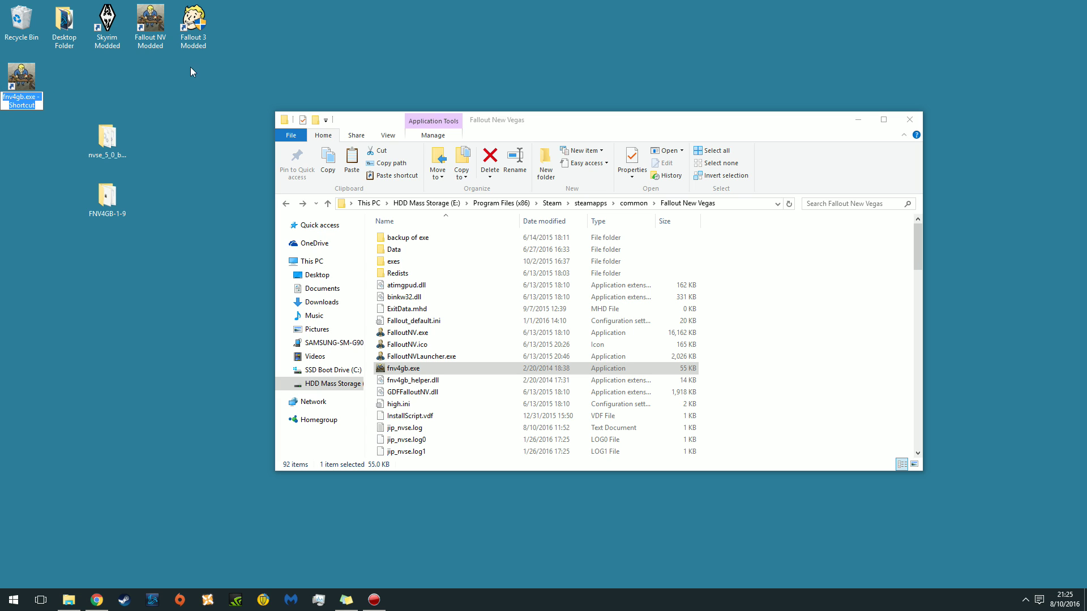
text(adawda)
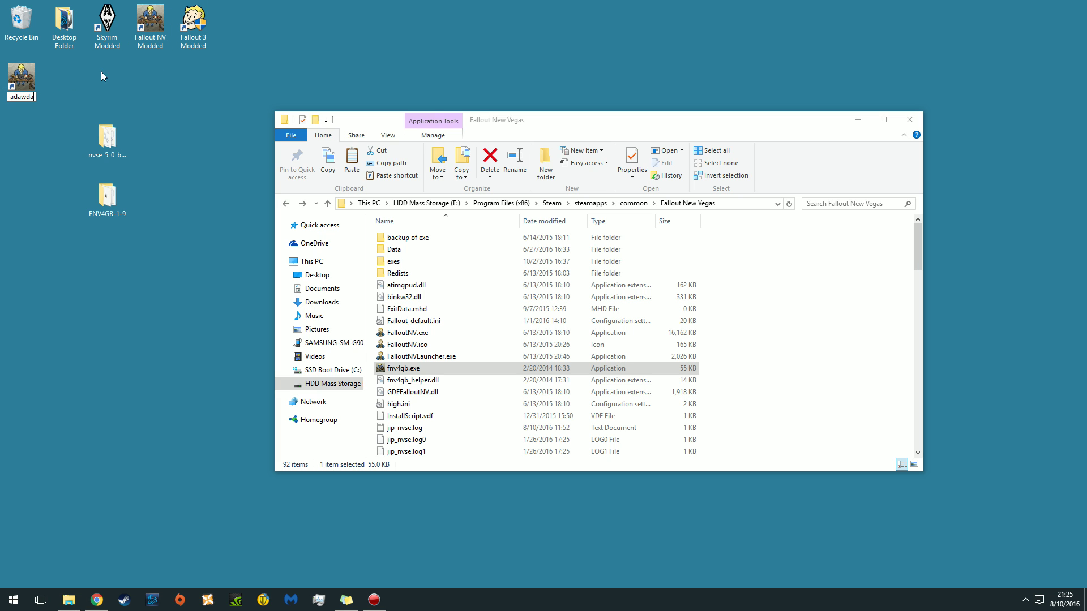
text(d)
key(Return)
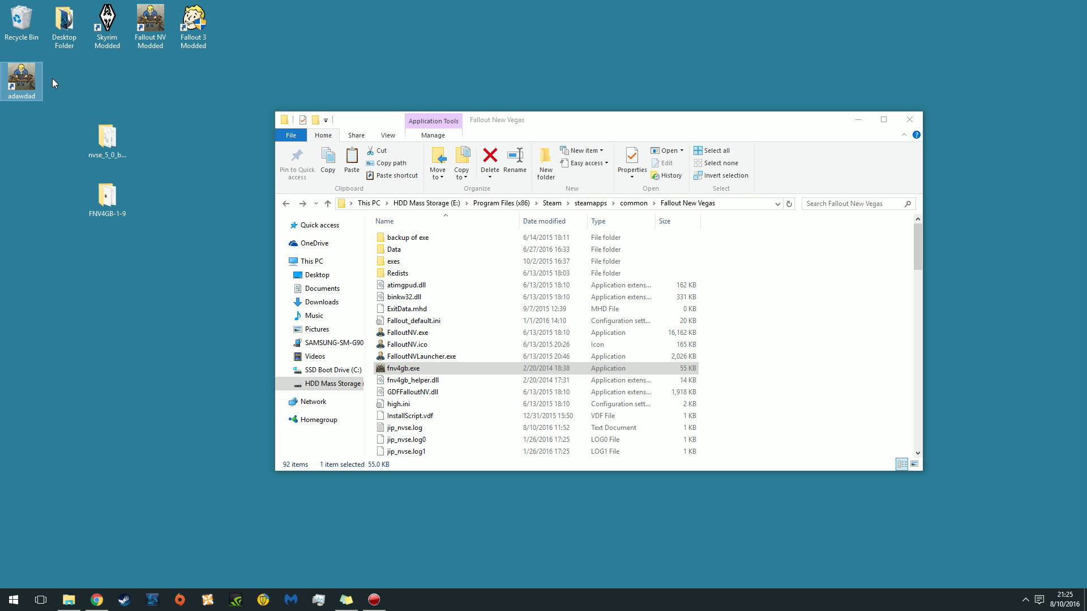
key(alt+F4)
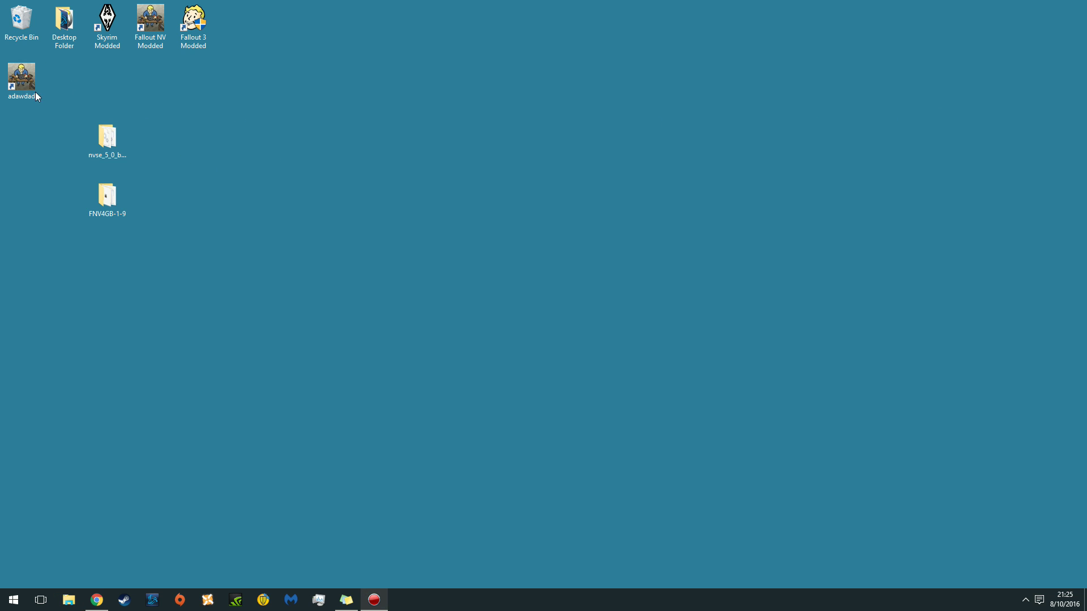
click(31, 86)
click(73, 81)
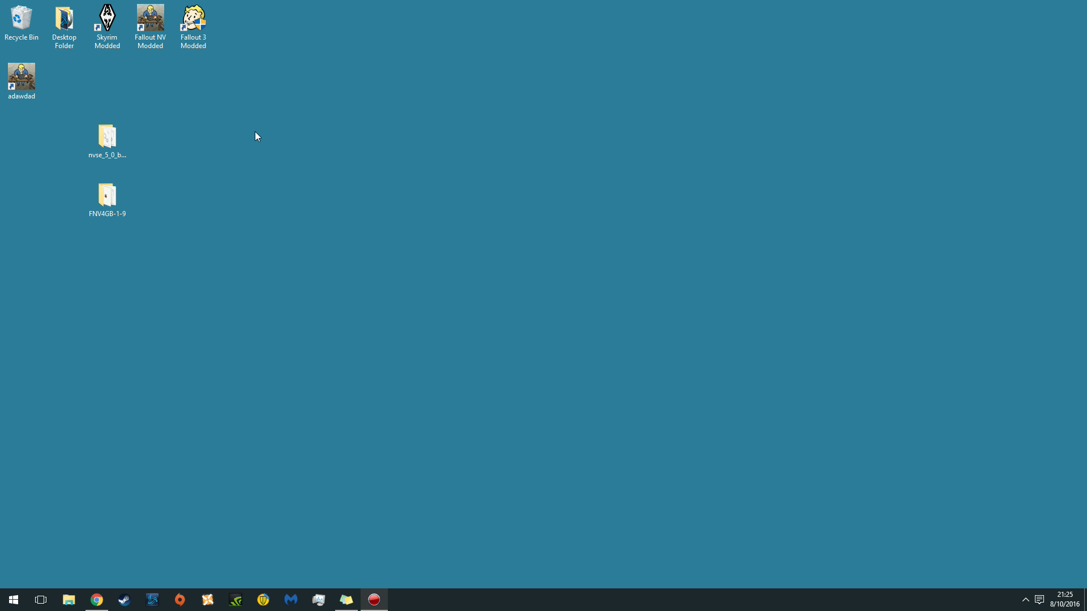